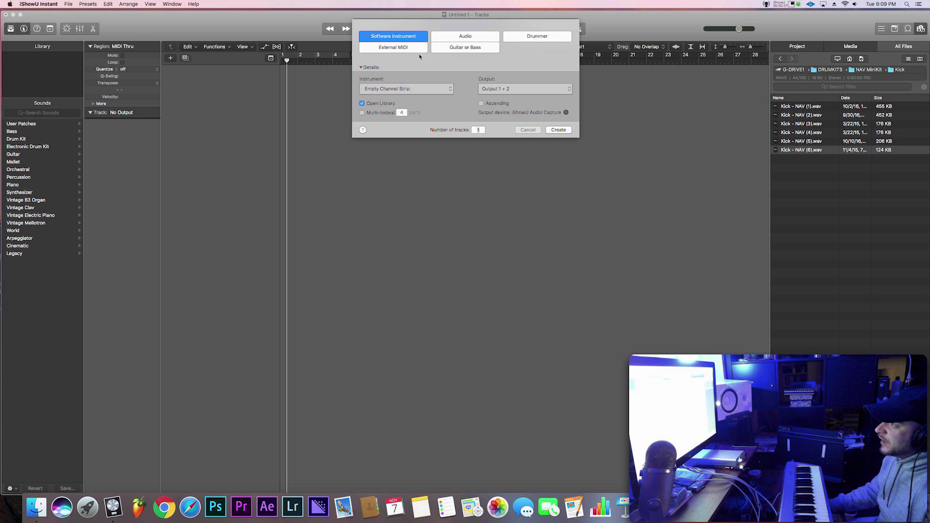
Add a software instrument track and load Drum Machine Designer in its Instrument slot, giving the Big Room kit
{"action": "left_click", "coordinate": [563, 130]}
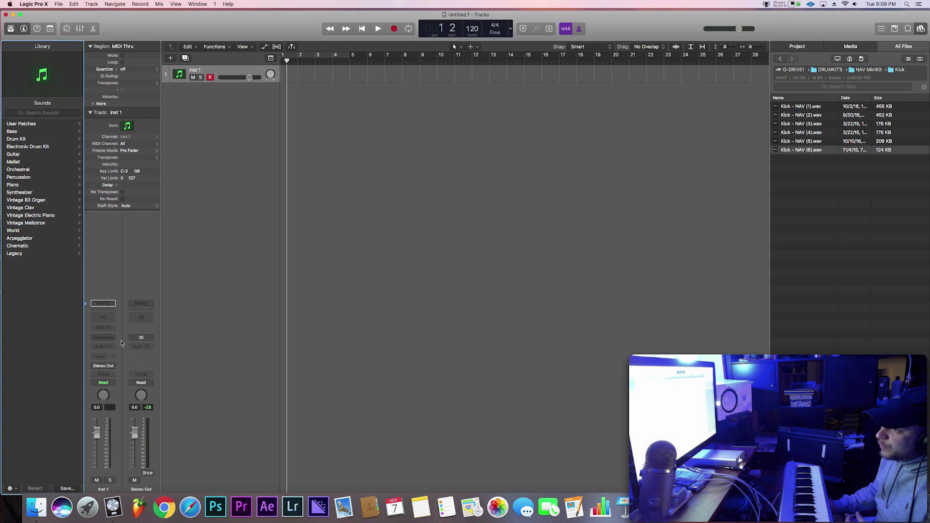
{"action": "left_click", "coordinate": [111, 338]}
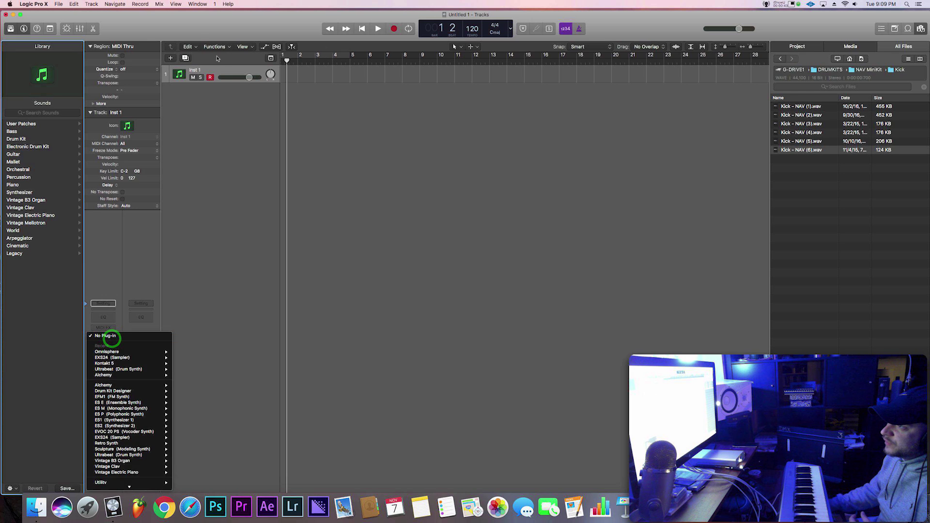
{"action": "left_click", "coordinate": [218, 71]}
{"action": "left_click", "coordinate": [113, 337]}
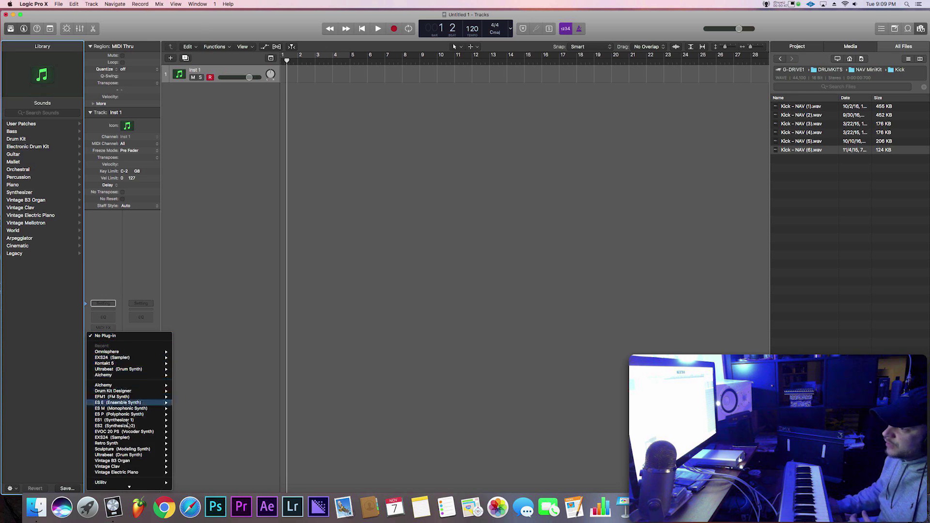
{"action": "mouse_move", "coordinate": [123, 484]}
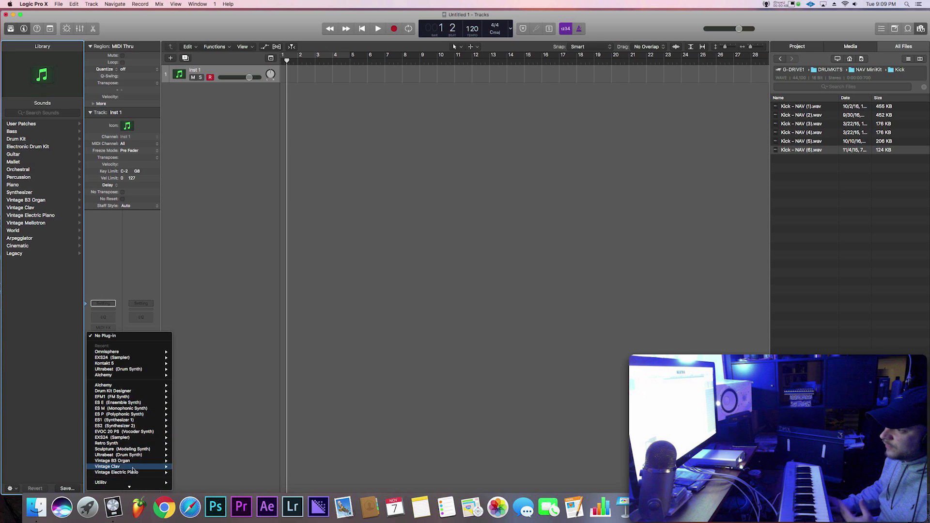
{"action": "mouse_move", "coordinate": [138, 418]}
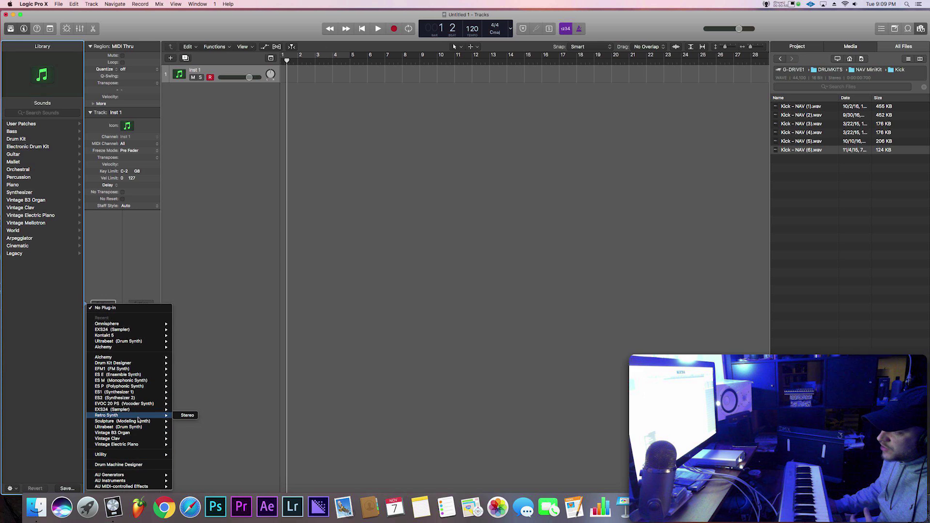
{"action": "left_click", "coordinate": [118, 467]}
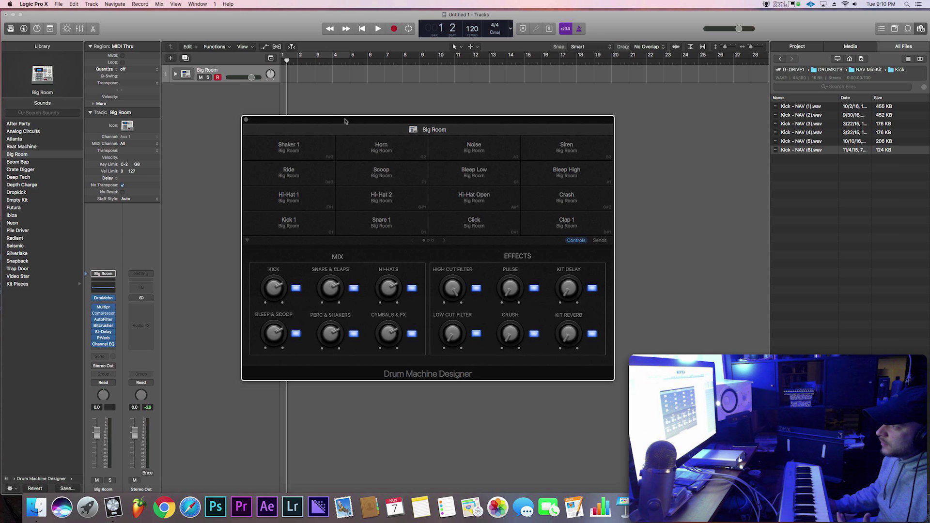
{"action": "left_click_drag", "start_coordinate": [345, 121], "coordinate": [345, 109]}
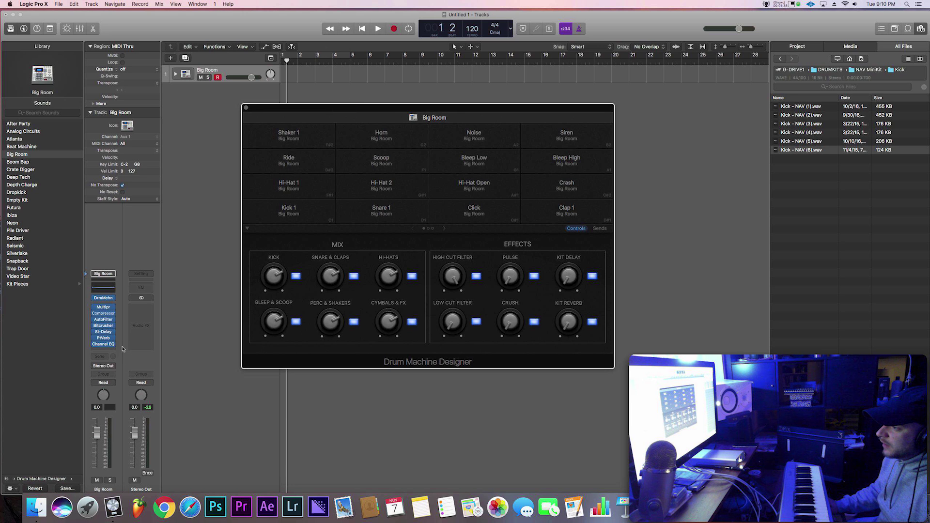
{"action": "mouse_move", "coordinate": [107, 321]}
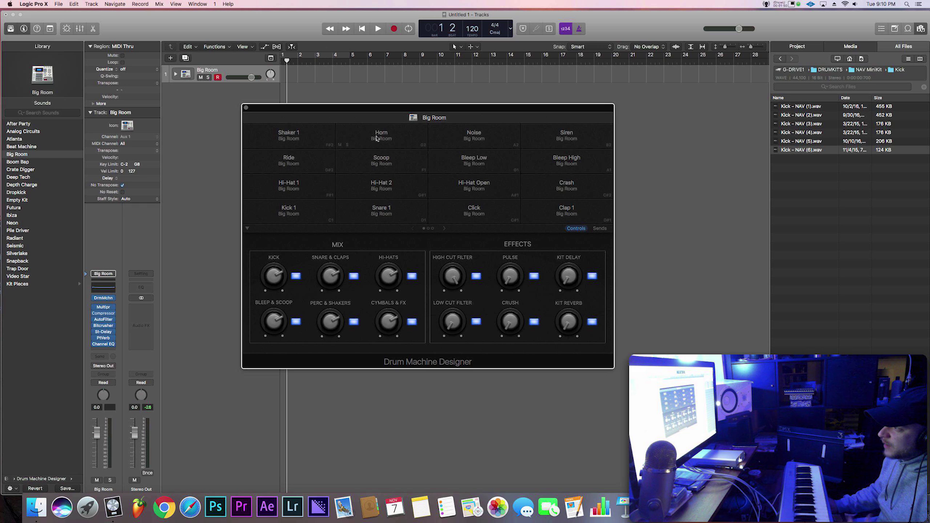
Clear all cells of the Big Room kit from the Drum Machine Designer header menu
{"action": "right_click", "coordinate": [347, 120]}
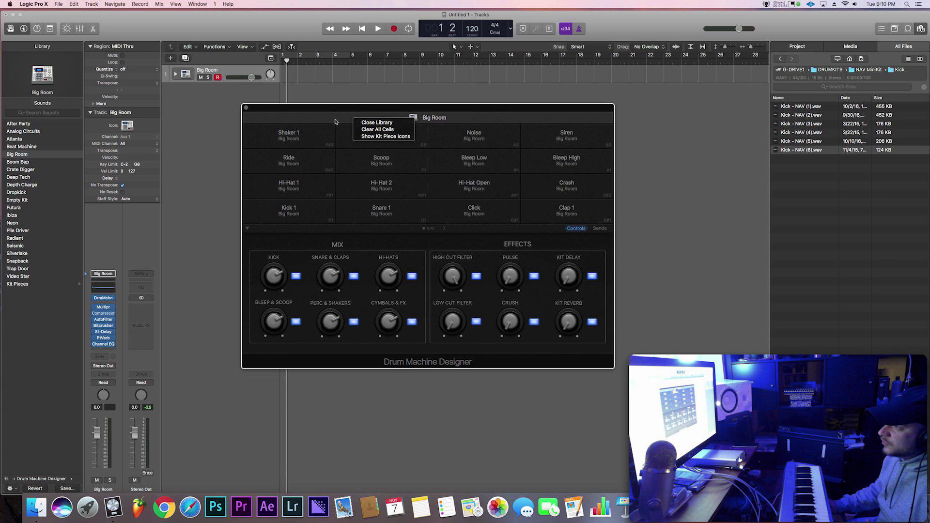
{"action": "left_click", "coordinate": [336, 121]}
{"action": "right_click", "coordinate": [336, 120]}
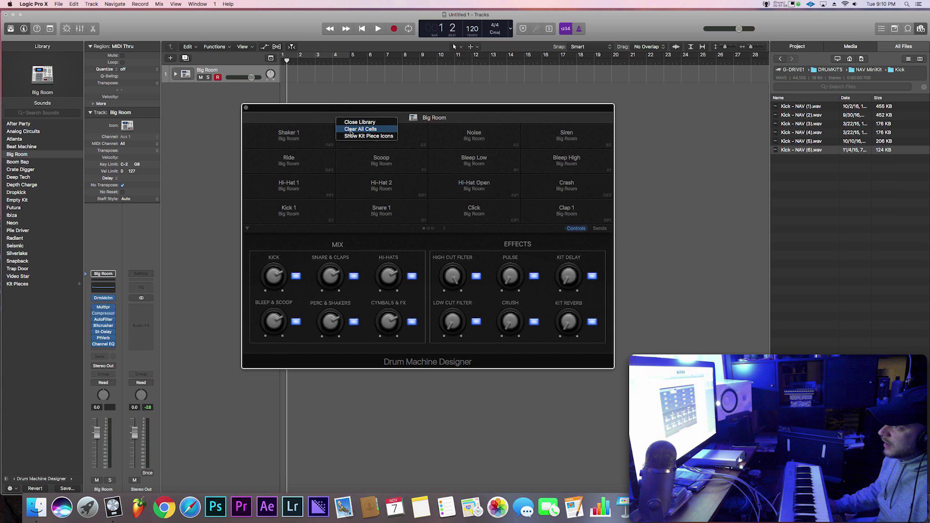
{"action": "left_click", "coordinate": [351, 129]}
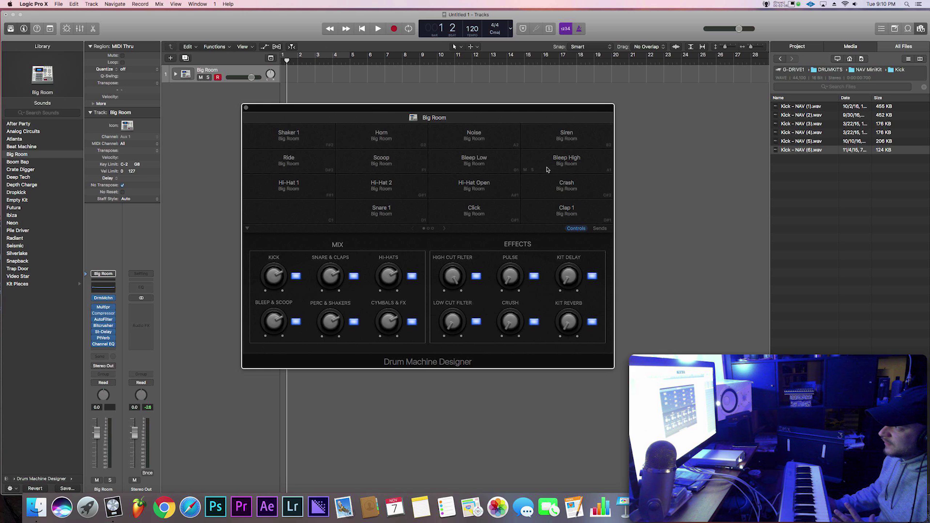
Close and reopen the Drum Machine Designer window, then hide and show the file browser
{"action": "left_click", "coordinate": [246, 107]}
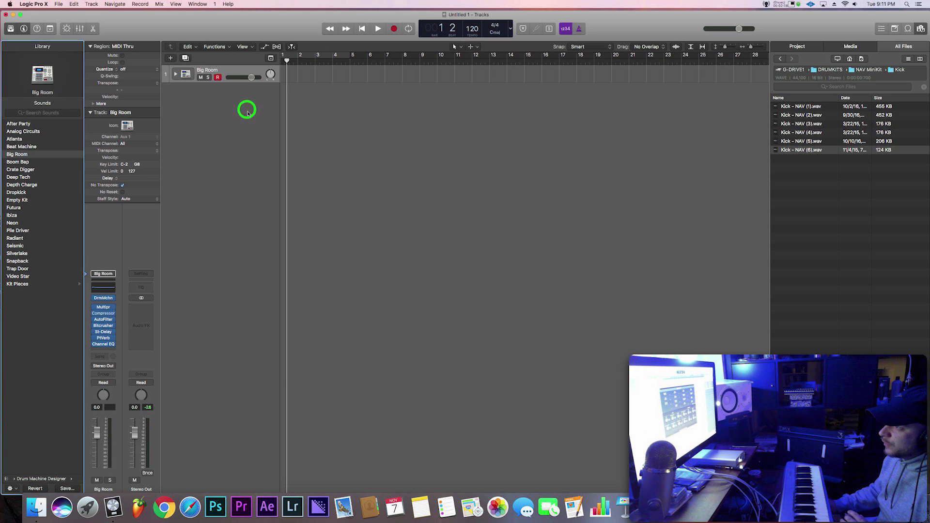
{"action": "left_click", "coordinate": [104, 298]}
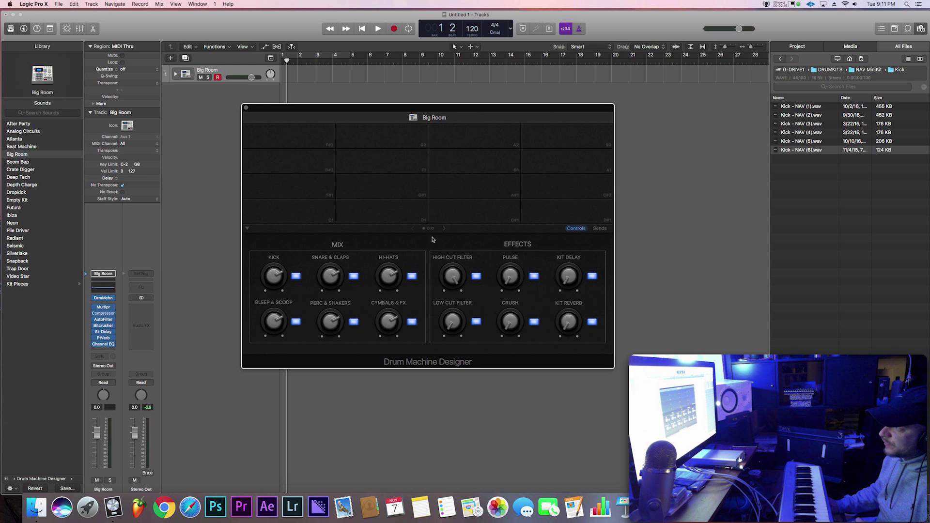
{"action": "left_click", "coordinate": [922, 29]}
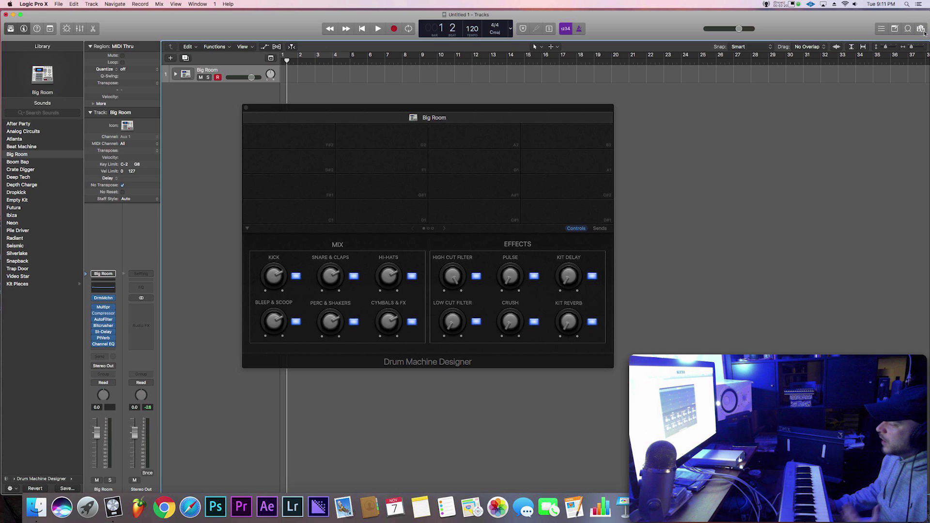
{"action": "left_click", "coordinate": [922, 29]}
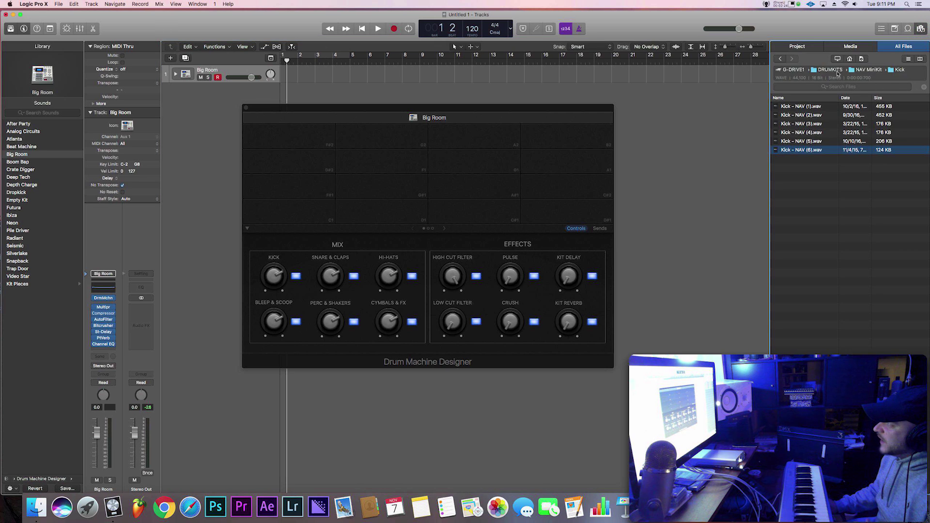
{"action": "left_click", "coordinate": [838, 71]}
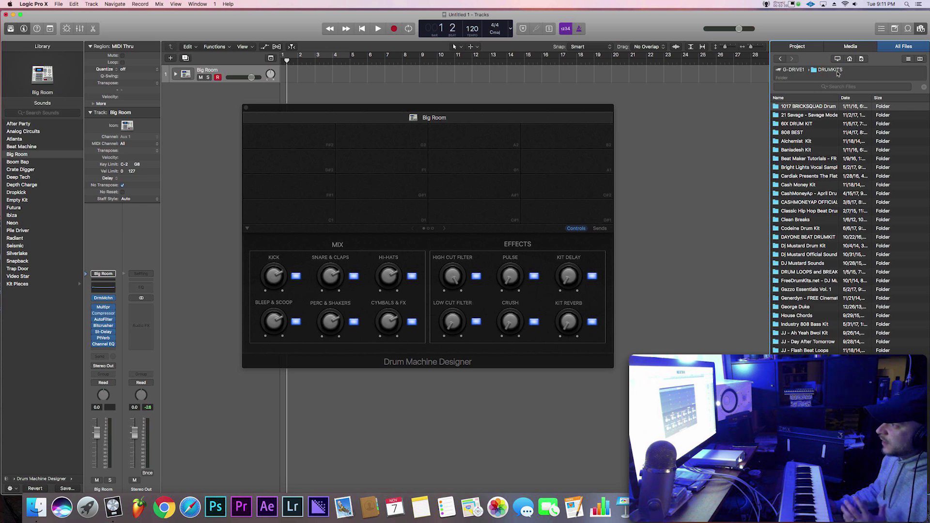
{"action": "scroll", "coordinate": [840, 247], "scroll_direction": "down", "scroll_amount": 5}
{"action": "scroll", "coordinate": [840, 248], "scroll_direction": "down", "scroll_amount": 3}
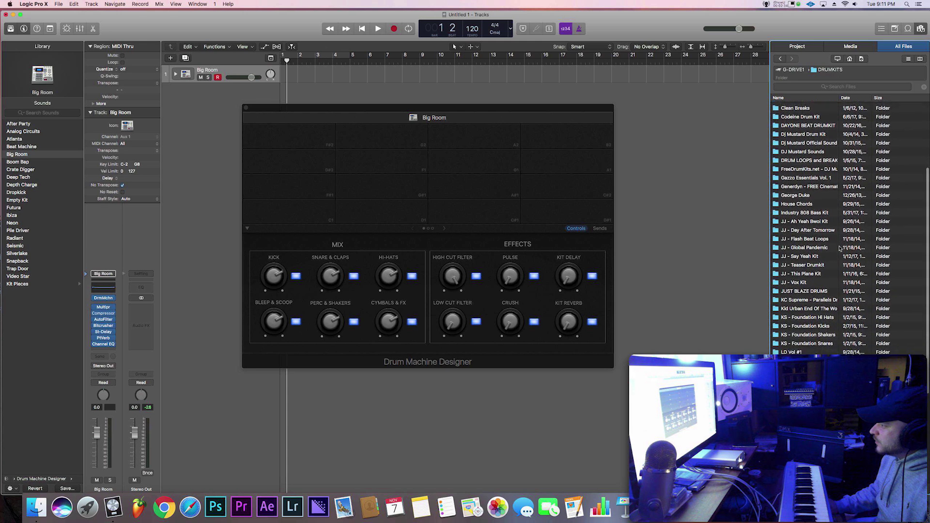
{"action": "double_click", "coordinate": [853, 165]}
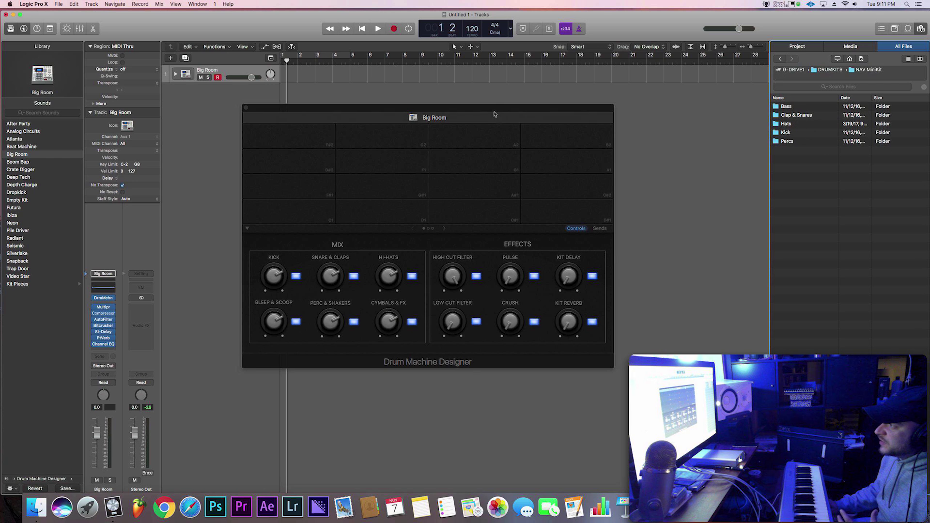
{"action": "left_click_drag", "start_coordinate": [502, 109], "coordinate": [527, 115]}
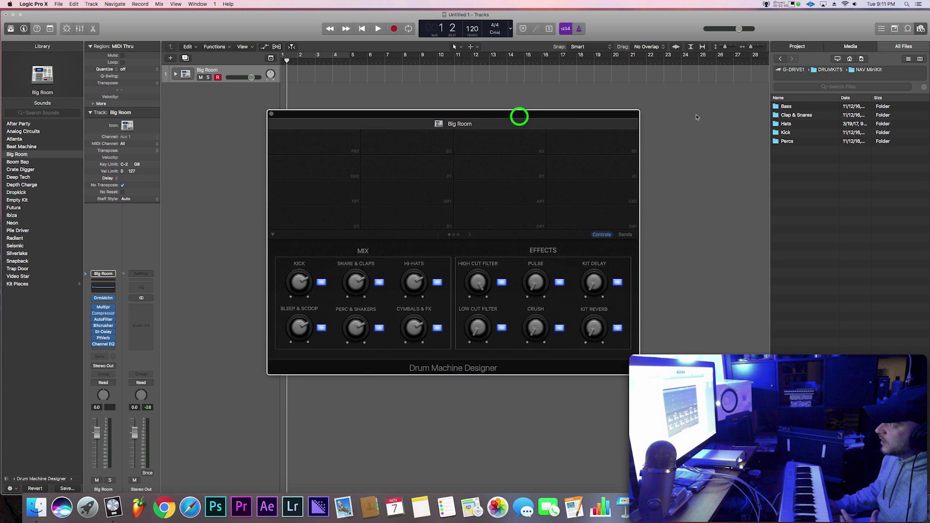
{"action": "double_click", "coordinate": [790, 132]}
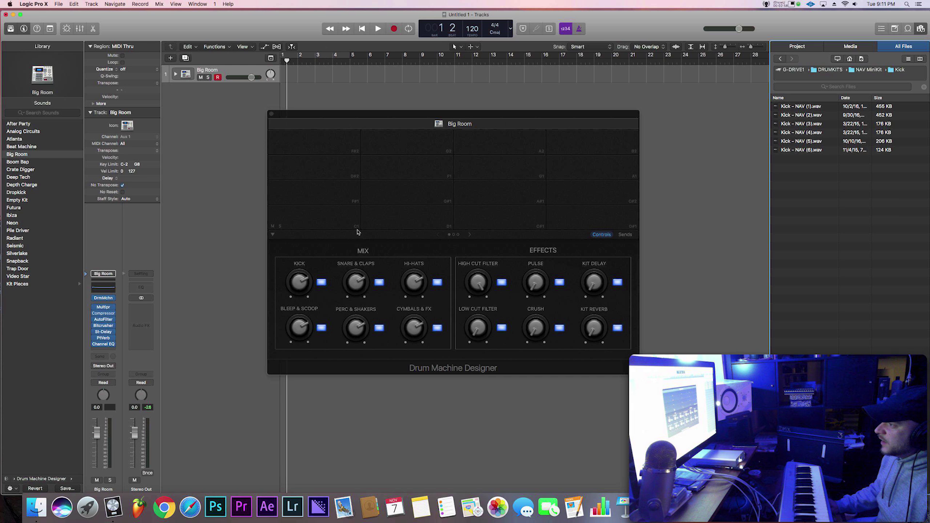
Select the empty C1 pad and drop Kick - NAV (1).wav onto it
{"action": "left_click", "coordinate": [335, 222]}
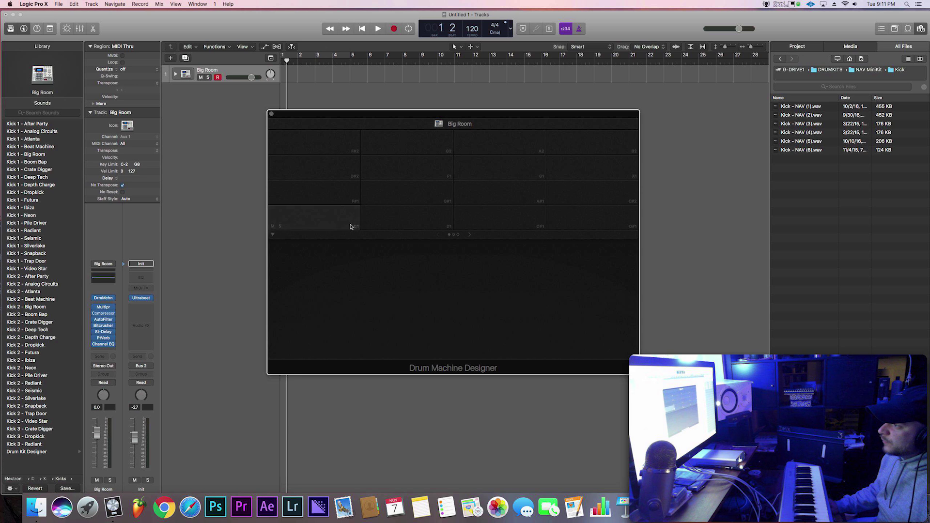
{"action": "left_click", "coordinate": [416, 223]}
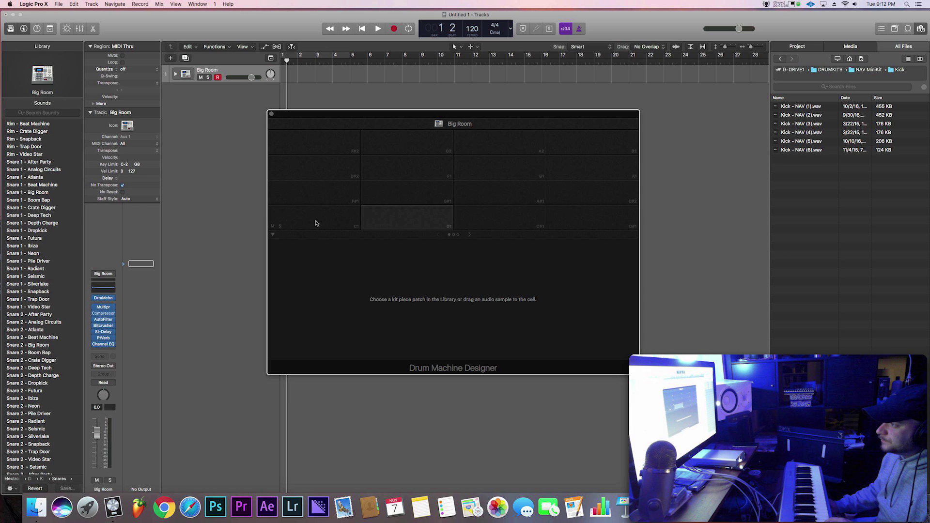
{"action": "left_click", "coordinate": [316, 223]}
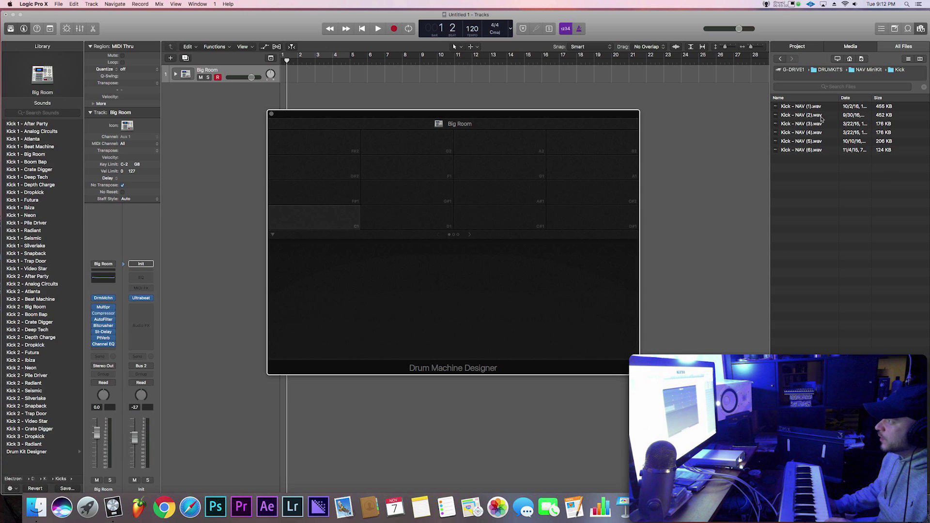
{"action": "left_click_drag", "start_coordinate": [806, 109], "coordinate": [337, 214]}
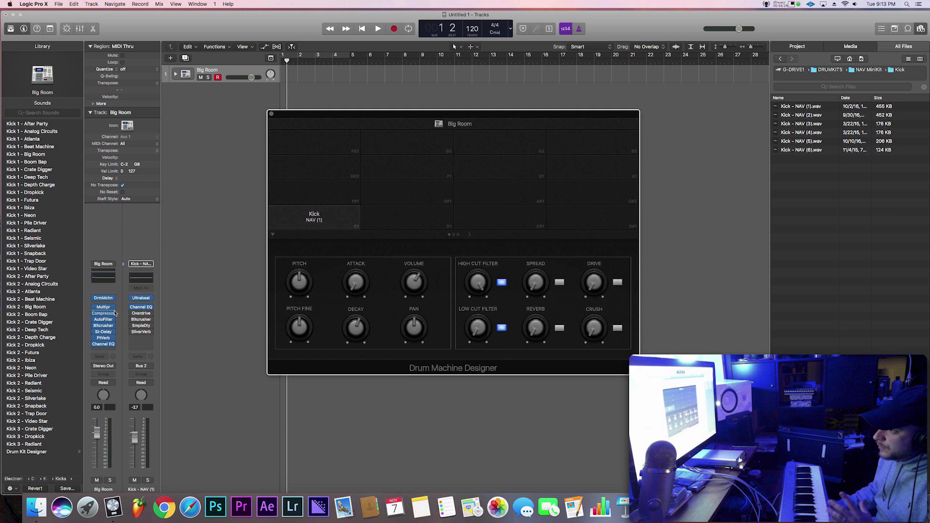
Audition the Kick NAV (1) pad and lower its volume to about -9 dB
{"action": "left_click", "coordinate": [105, 294]}
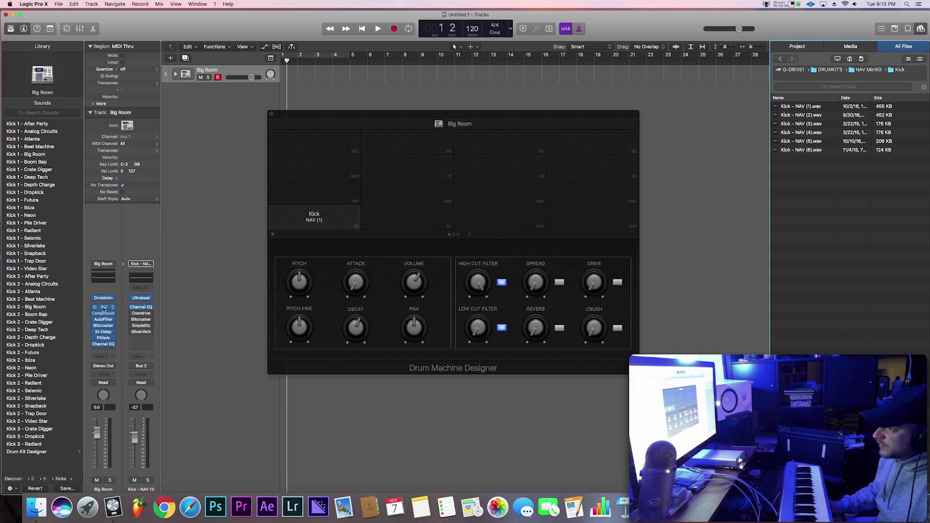
{"action": "left_click_drag", "start_coordinate": [95, 308], "coordinate": [111, 348]}
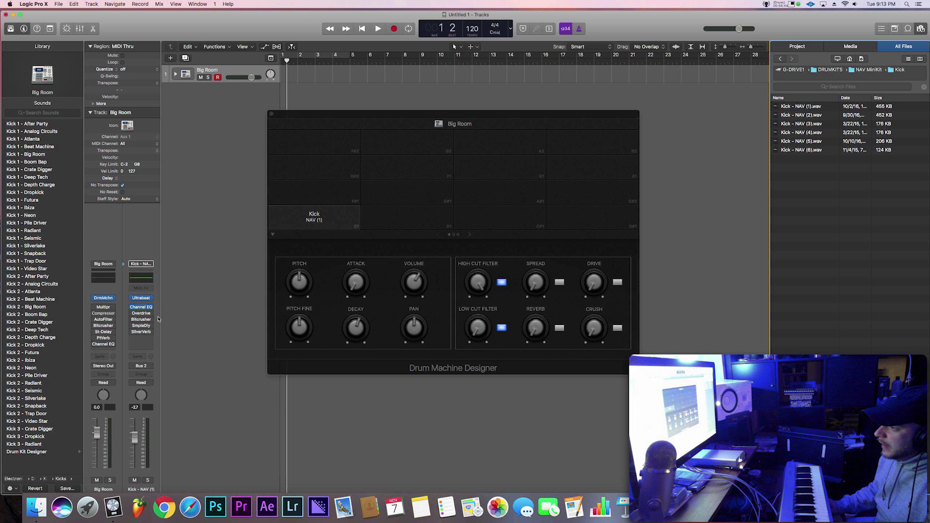
{"action": "left_click", "coordinate": [319, 216]}
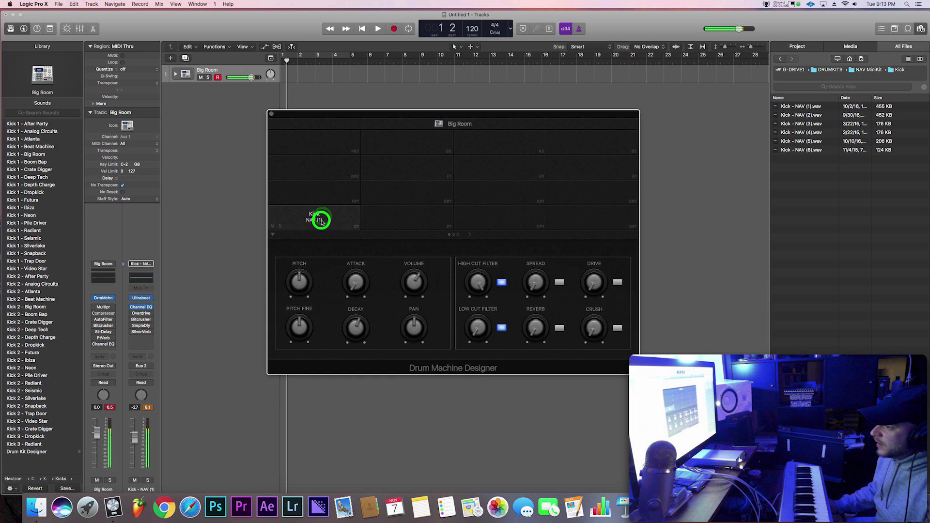
{"action": "left_click", "coordinate": [328, 219]}
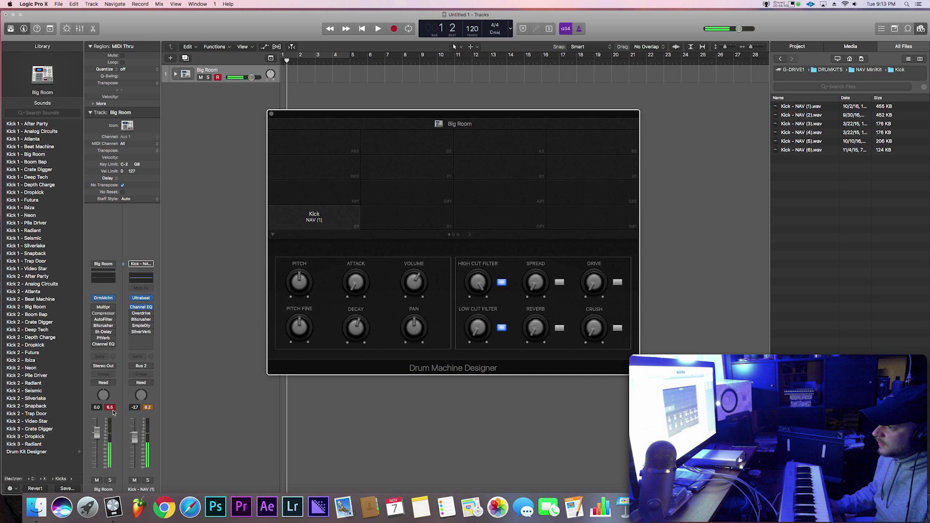
{"action": "left_click", "coordinate": [323, 220]}
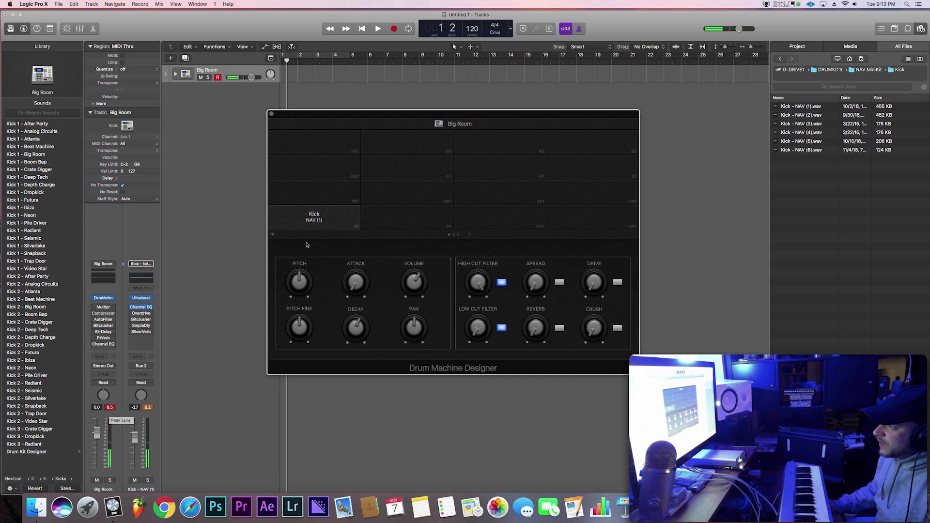
{"action": "left_click", "coordinate": [333, 218]}
{"action": "left_click_drag", "start_coordinate": [414, 282], "coordinate": [411, 297]}
{"action": "left_click", "coordinate": [333, 218]}
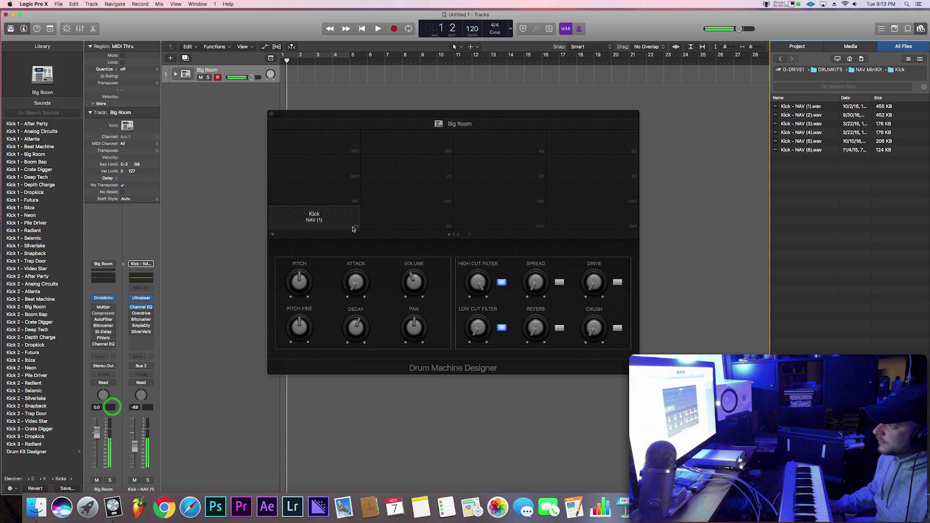
{"action": "left_click", "coordinate": [342, 222]}
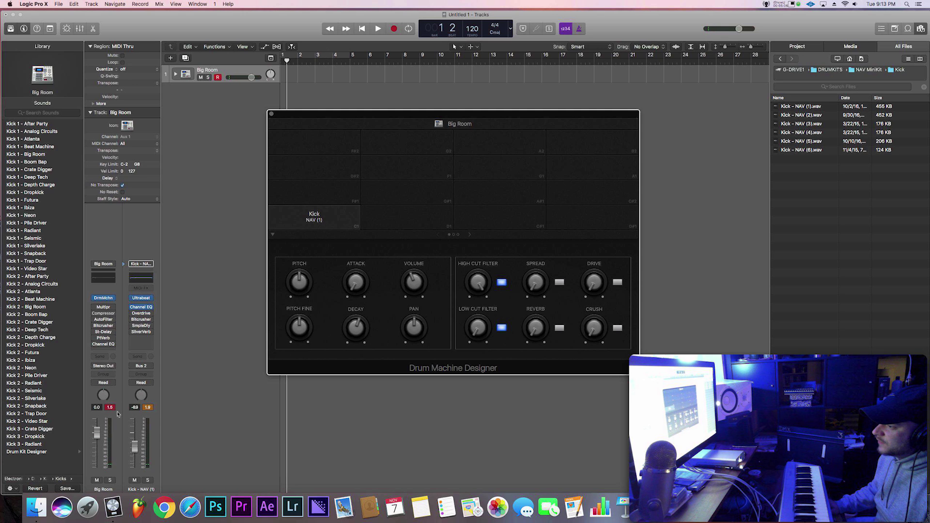
Bring Kick NAV (1) further down to -12.5 dB, checking its peak level
{"action": "left_click_drag", "start_coordinate": [416, 285], "coordinate": [415, 287]}
{"action": "left_click", "coordinate": [110, 407]}
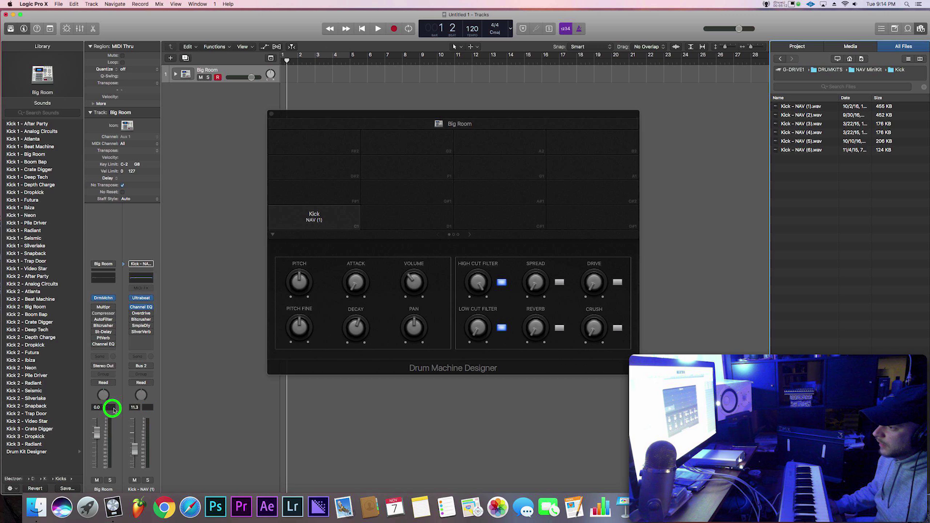
{"action": "left_click", "coordinate": [333, 221]}
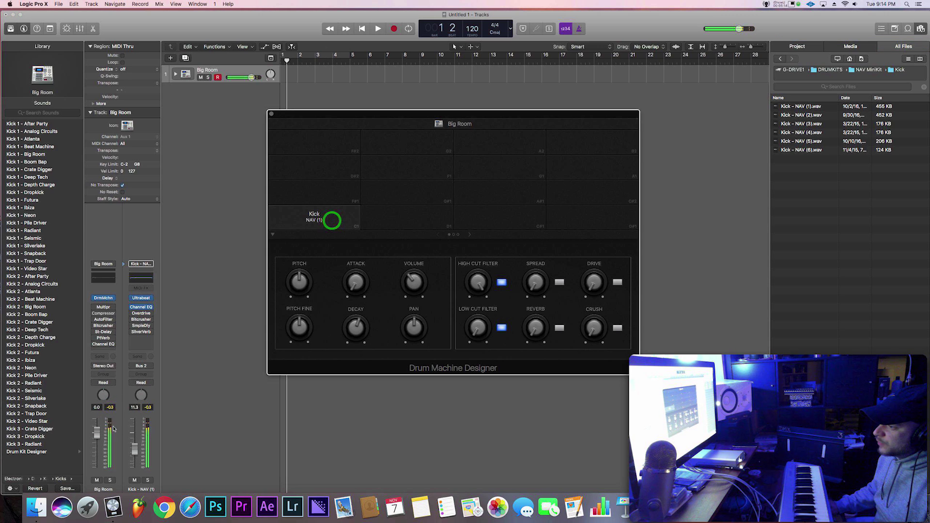
{"action": "left_click_drag", "start_coordinate": [419, 287], "coordinate": [418, 290]}
{"action": "left_click", "coordinate": [324, 215]}
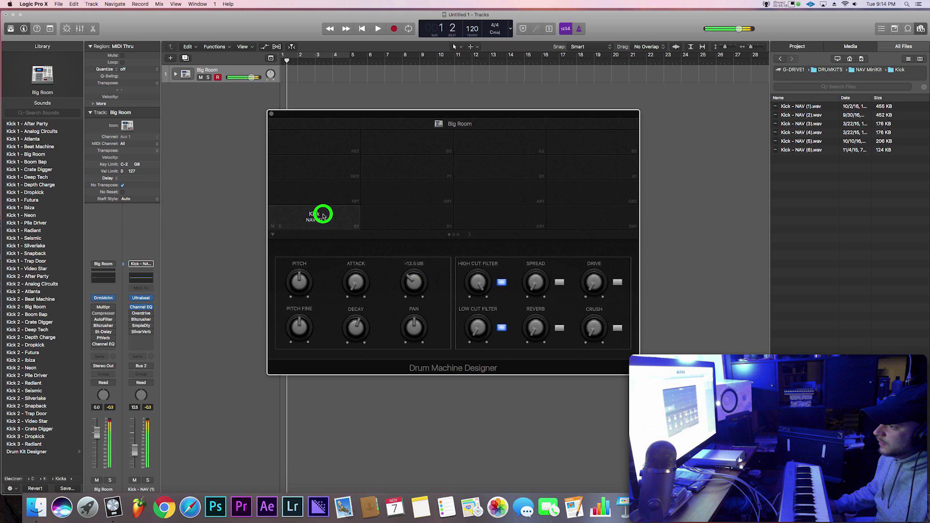
{"action": "left_click", "coordinate": [110, 408]}
{"action": "left_click", "coordinate": [324, 217]}
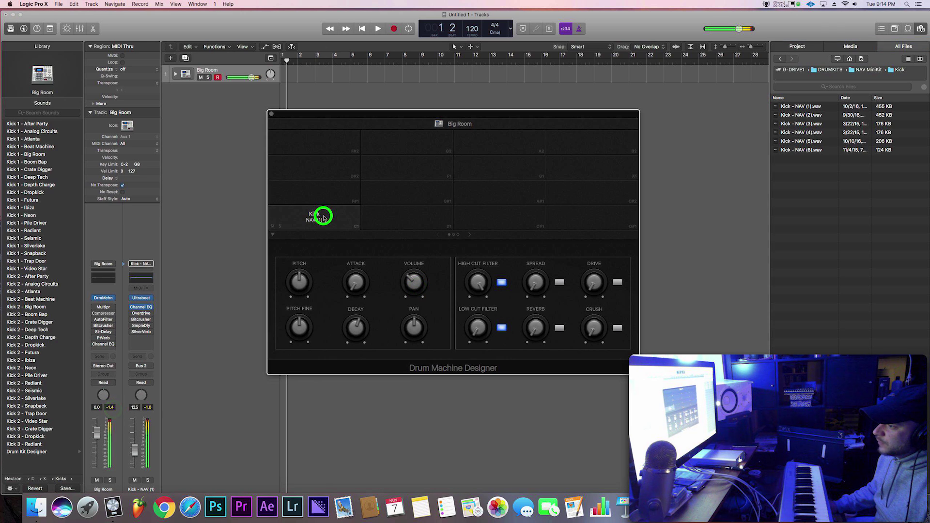
{"action": "left_click", "coordinate": [324, 217]}
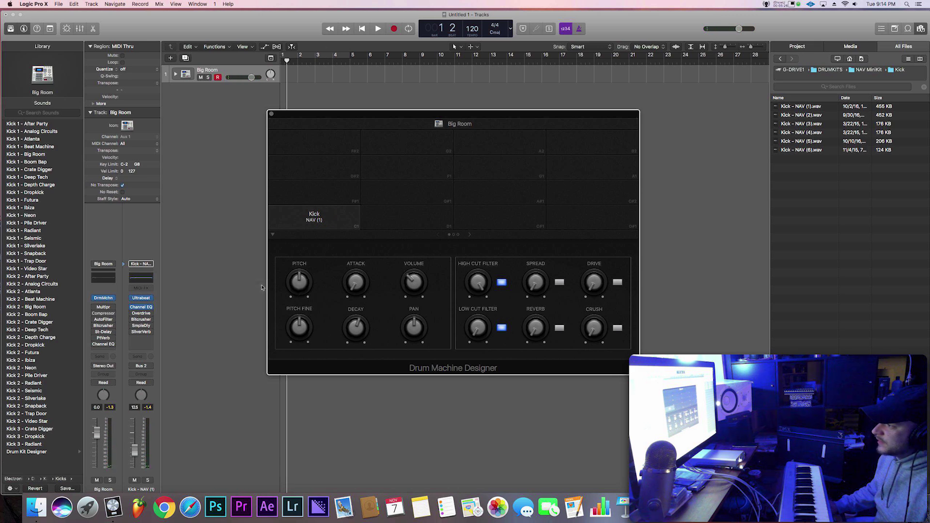
{"action": "left_click", "coordinate": [324, 216]}
Drop Kick - NAV (2).wav onto the D1 pad and audition it
{"action": "left_click_drag", "start_coordinate": [805, 117], "coordinate": [454, 212]}
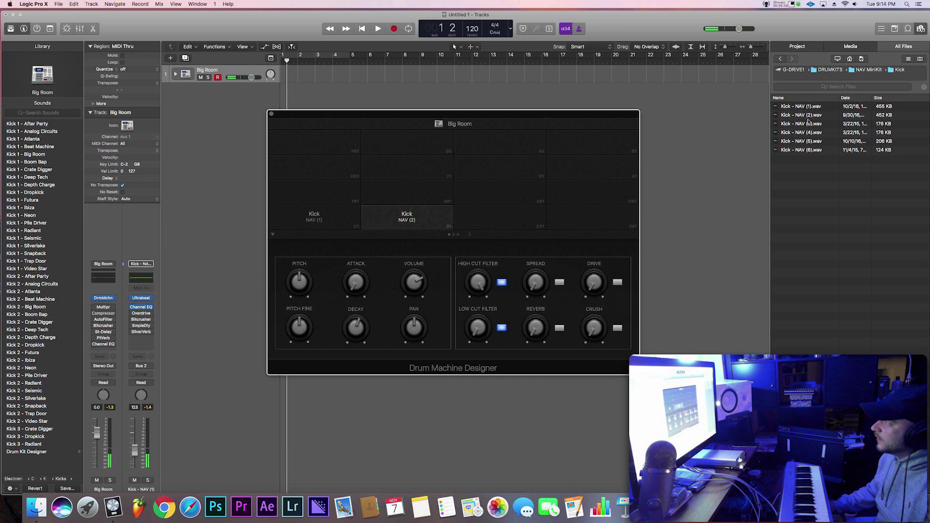
{"action": "left_click_drag", "start_coordinate": [802, 124], "coordinate": [567, 194]}
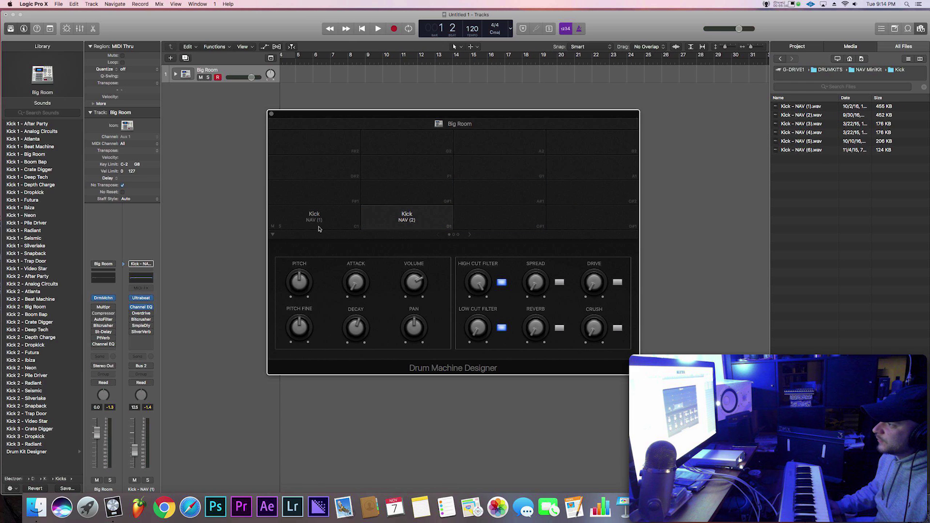
{"action": "left_click", "coordinate": [442, 228]}
{"action": "left_click", "coordinate": [442, 227]}
{"action": "left_click", "coordinate": [443, 228]}
{"action": "left_click", "coordinate": [443, 228]}
Set the Kick NAV (2) pad volume to -4.0 dB
{"action": "left_click", "coordinate": [419, 217]}
{"action": "left_click", "coordinate": [428, 206]}
{"action": "left_click_drag", "start_coordinate": [414, 287], "coordinate": [412, 317]}
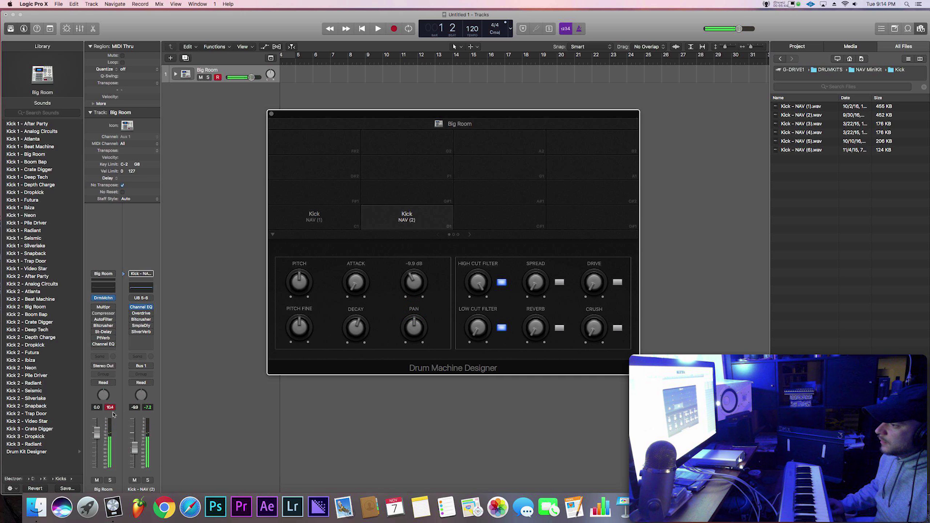
{"action": "left_click_drag", "start_coordinate": [411, 278], "coordinate": [411, 267]}
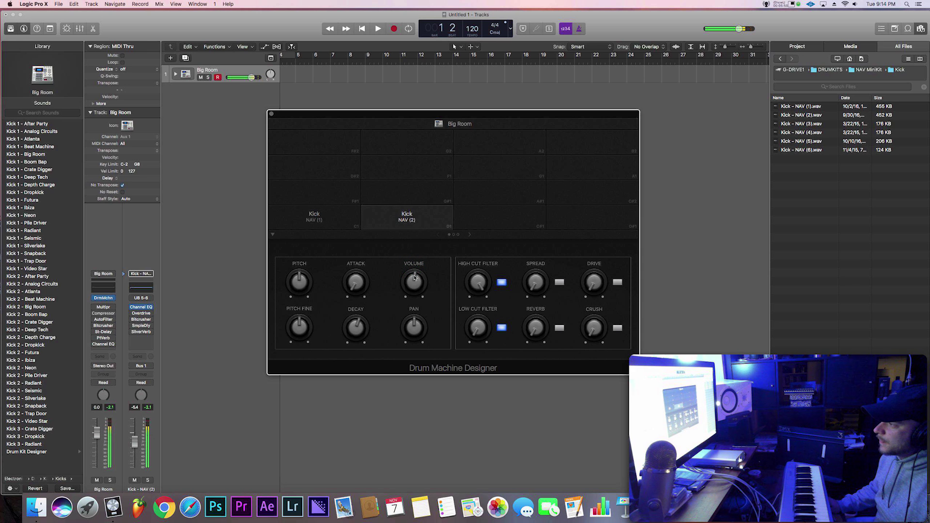
{"action": "left_click_drag", "start_coordinate": [415, 280], "coordinate": [414, 278]}
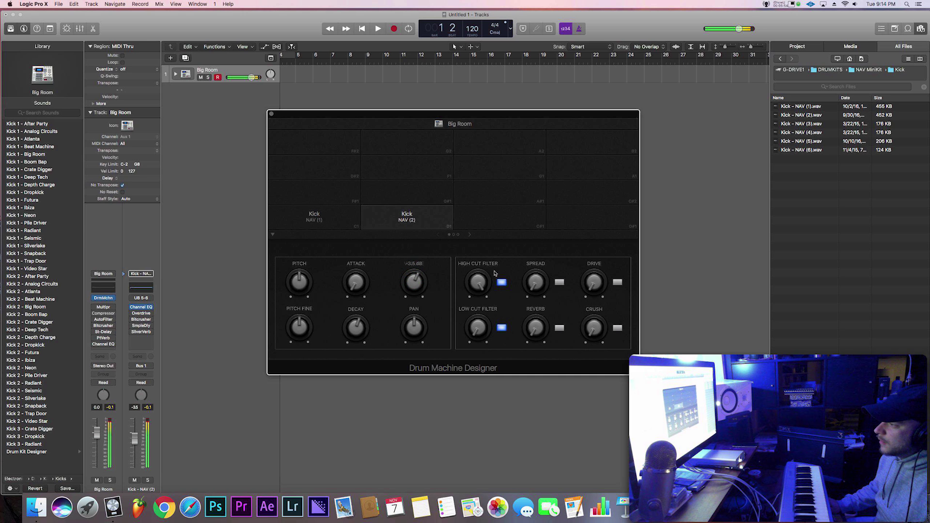
Load Kick - NAV (3).wav onto a pad on the next pad page at -7.2 dB
{"action": "left_click", "coordinate": [450, 238]}
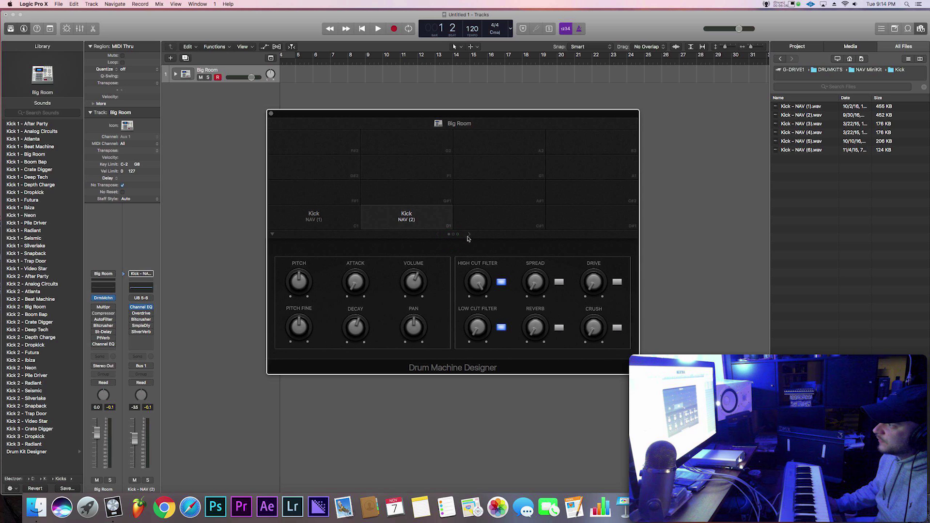
{"action": "left_click", "coordinate": [470, 235]}
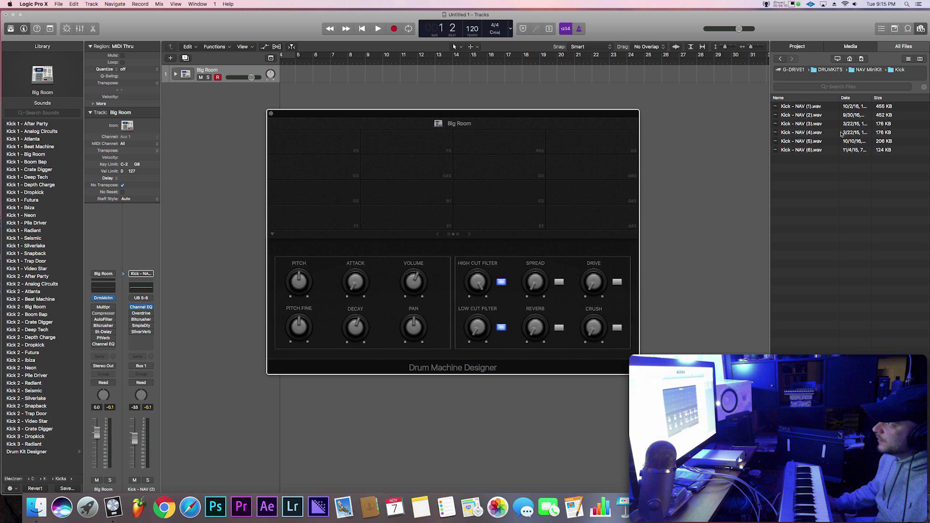
{"action": "left_click_drag", "start_coordinate": [810, 126], "coordinate": [423, 217]}
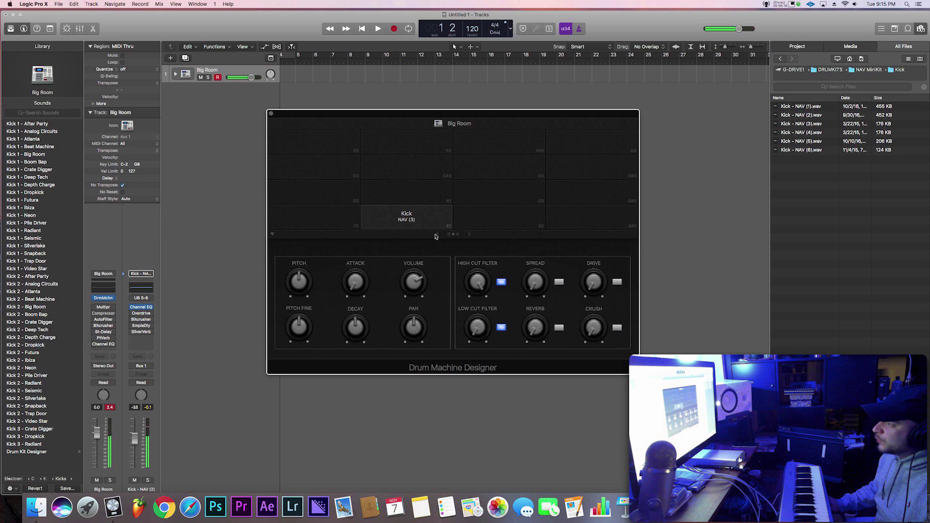
{"action": "left_click", "coordinate": [424, 218]}
{"action": "left_click_drag", "start_coordinate": [414, 284], "coordinate": [413, 312]}
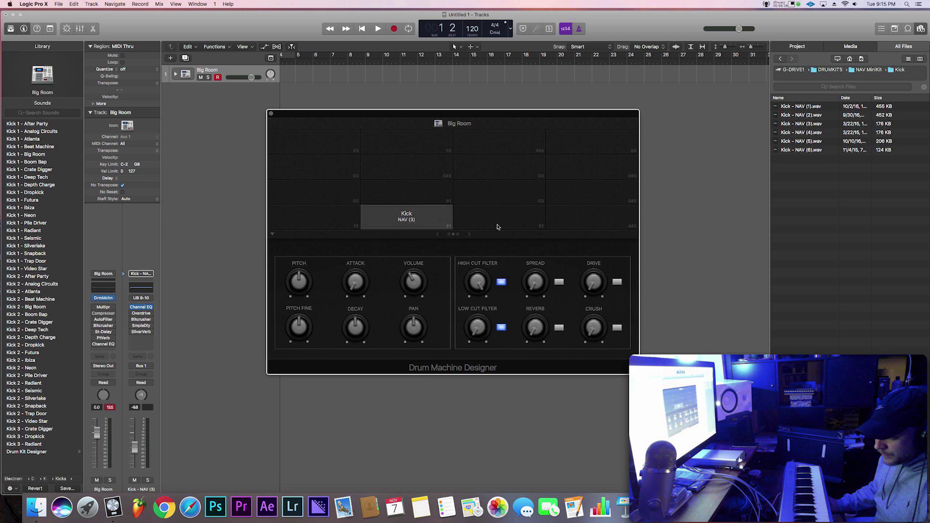
Back on page one, place Kick - NAV (4).wav on F1 at -8.8 dB
{"action": "left_click", "coordinate": [449, 238]}
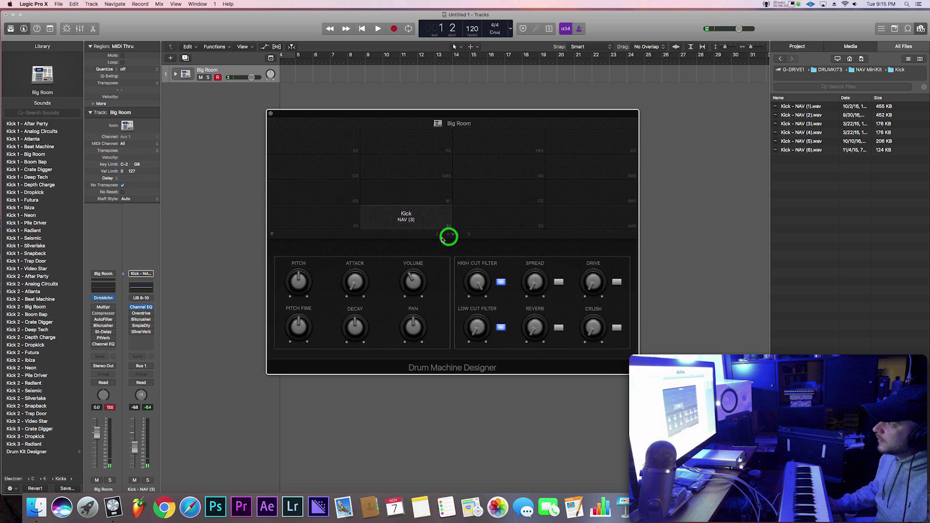
{"action": "left_click", "coordinate": [441, 235]}
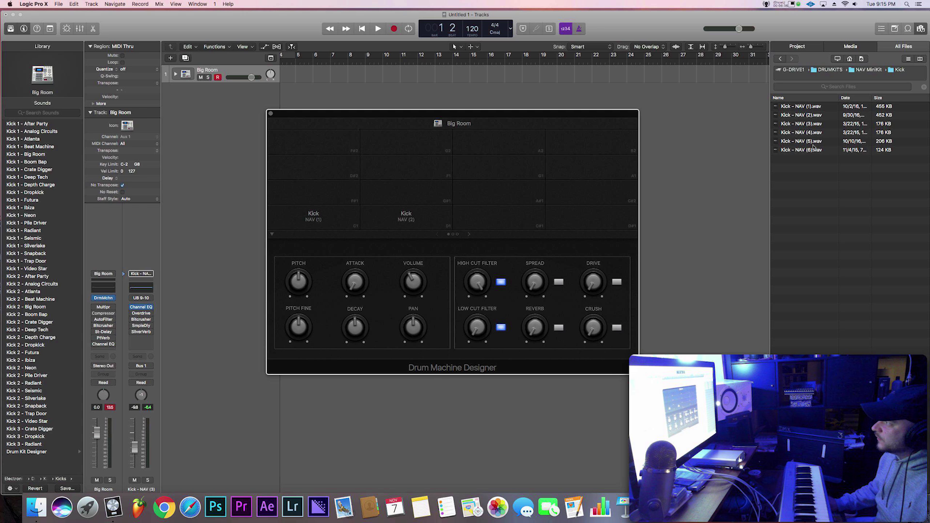
{"action": "left_click_drag", "start_coordinate": [812, 134], "coordinate": [412, 166]}
{"action": "left_click_drag", "start_coordinate": [413, 291], "coordinate": [415, 322]}
{"action": "left_click_drag", "start_coordinate": [412, 279], "coordinate": [411, 277]}
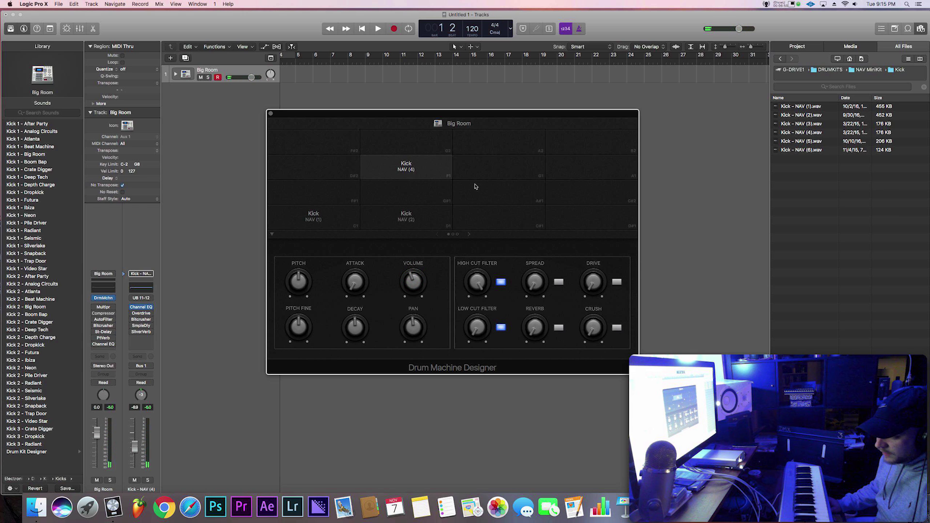
Load Kick - NAV (5).wav on G1 at -6.9 dB and Kick - NAV (6).wav on G#1 at -12.2 dB
{"action": "left_click", "coordinate": [514, 172]}
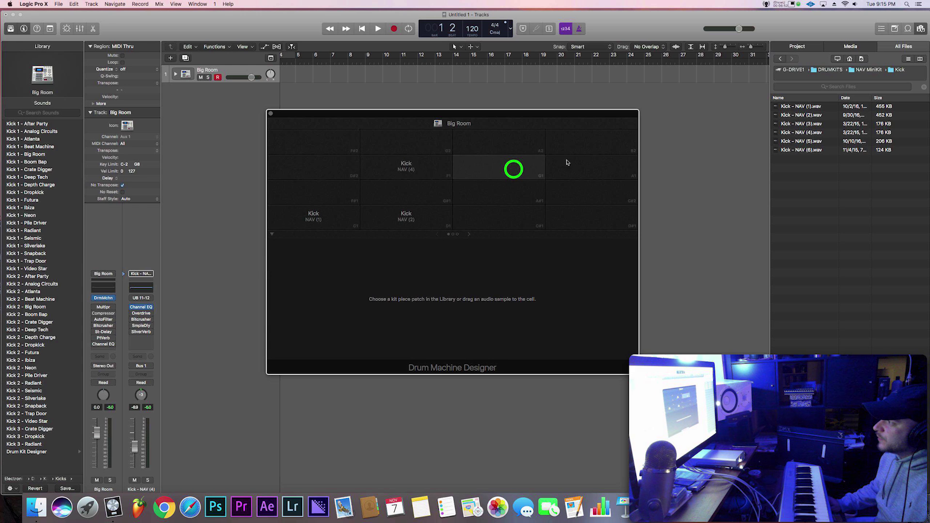
{"action": "left_click_drag", "start_coordinate": [758, 141], "coordinate": [496, 167]}
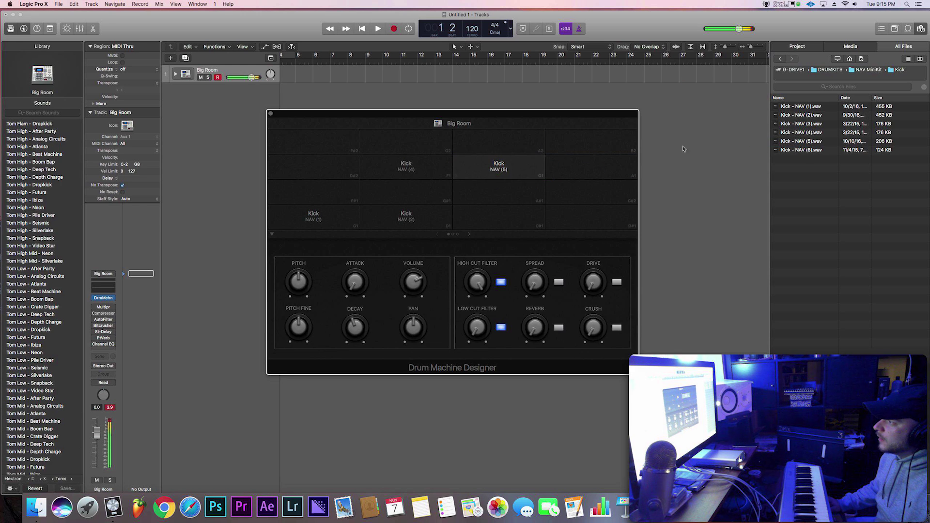
{"action": "left_click", "coordinate": [498, 170]}
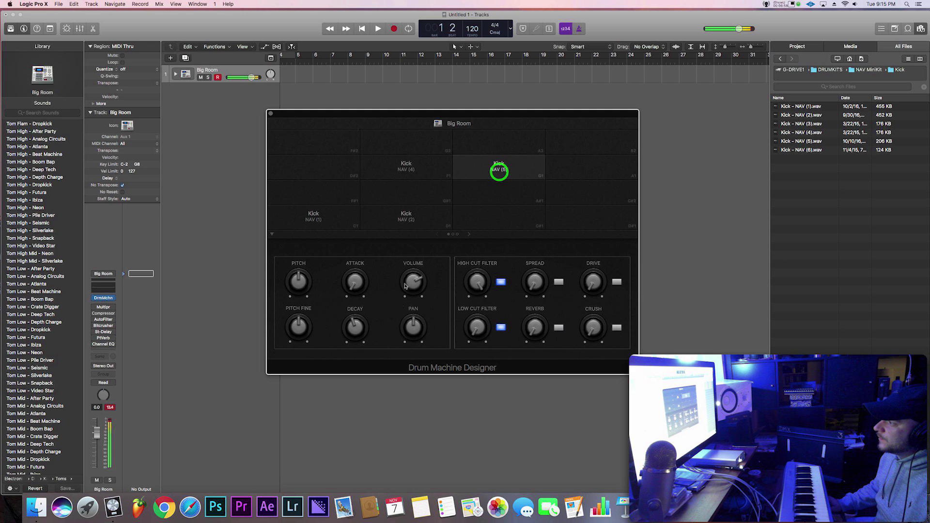
{"action": "left_click", "coordinate": [407, 299]}
{"action": "left_click_drag", "start_coordinate": [408, 301], "coordinate": [408, 298]}
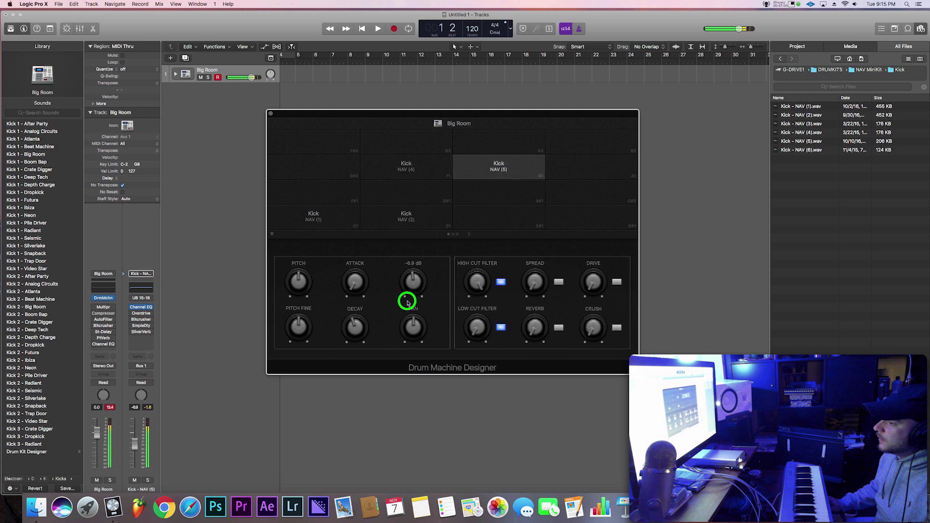
{"action": "left_click", "coordinate": [112, 409]}
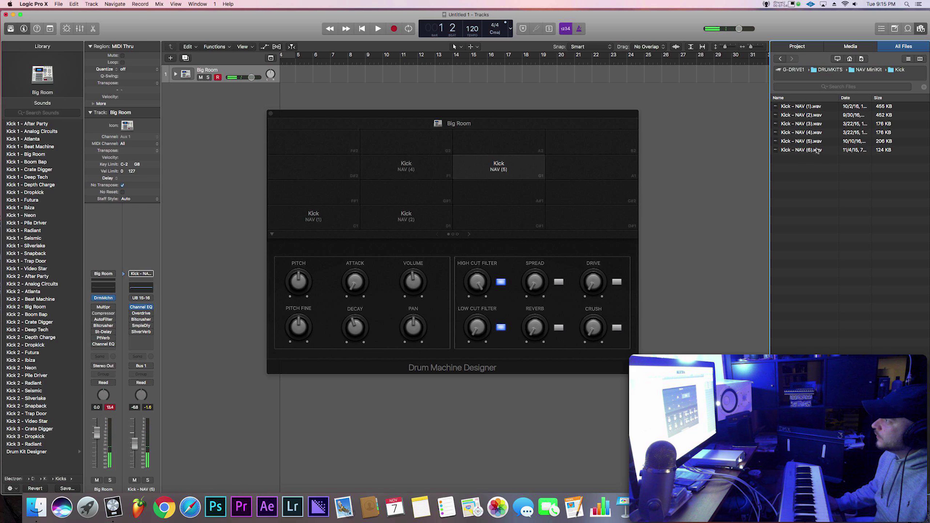
{"action": "left_click_drag", "start_coordinate": [810, 151], "coordinate": [597, 165]}
{"action": "left_click_drag", "start_coordinate": [410, 284], "coordinate": [407, 311]}
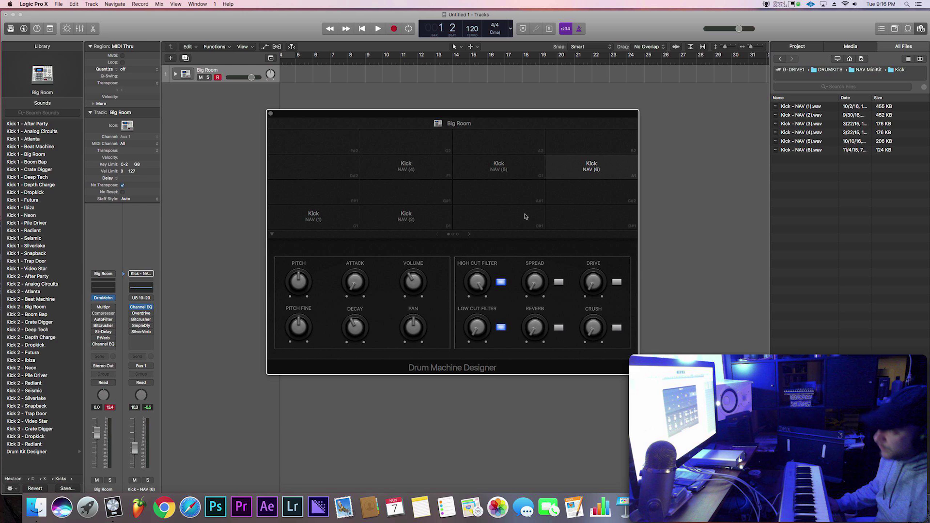
Show the Kick NAV (3) pad page and browse from DRUMKITS into NAV MiniKit > Clap & Snares
{"action": "left_click", "coordinate": [453, 234]}
{"action": "left_click", "coordinate": [468, 235]}
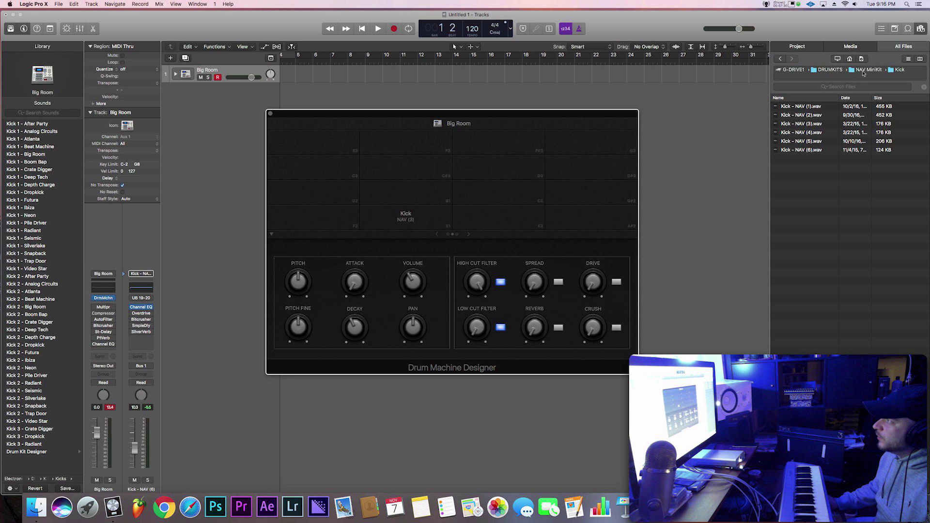
{"action": "left_click", "coordinate": [840, 70]}
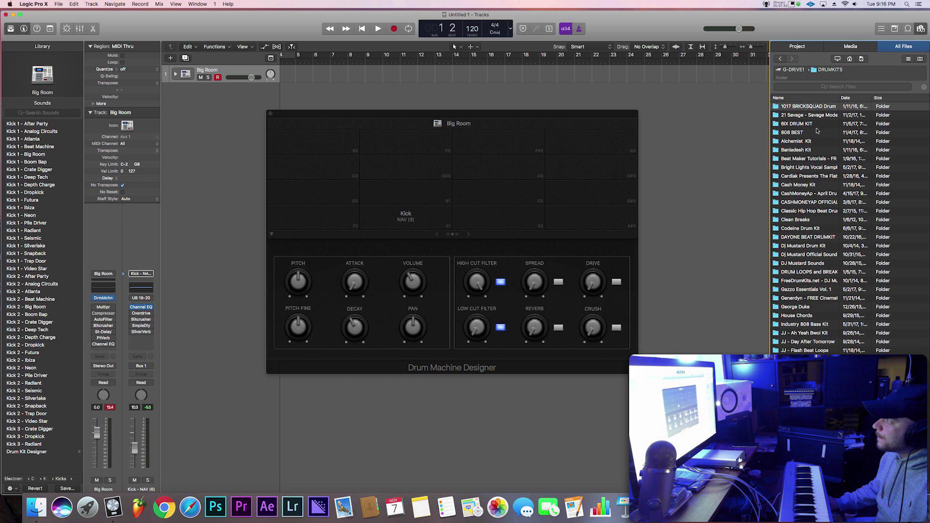
{"action": "scroll", "coordinate": [811, 177], "scroll_direction": "down", "scroll_amount": 10}
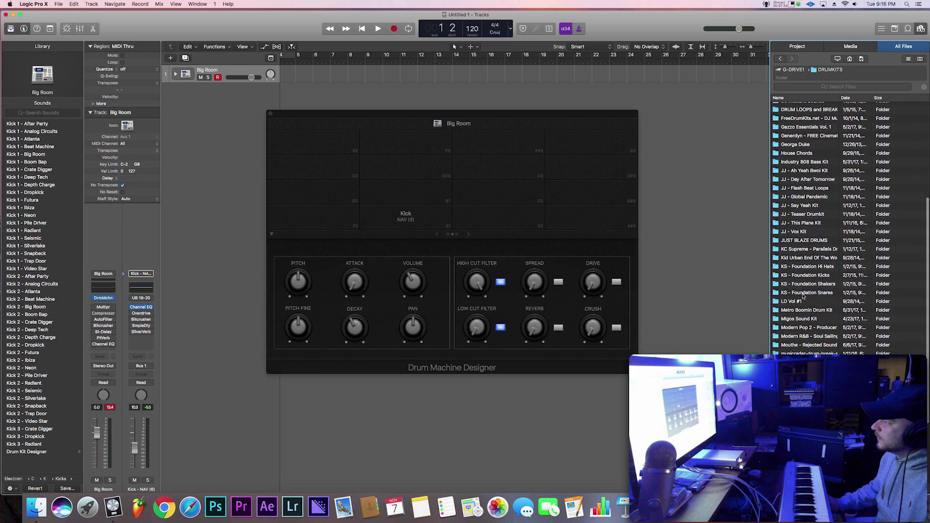
{"action": "scroll", "coordinate": [805, 262], "scroll_direction": "down", "scroll_amount": 4}
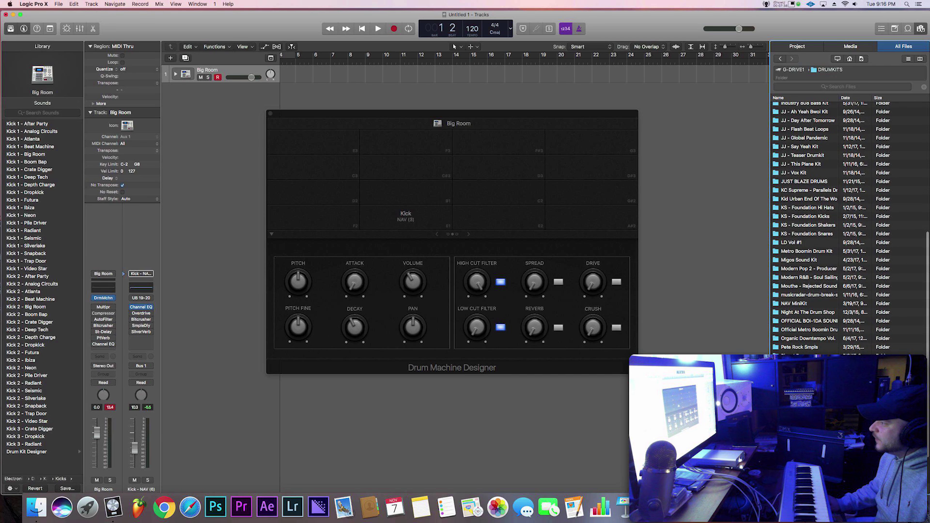
{"action": "double_click", "coordinate": [793, 303]}
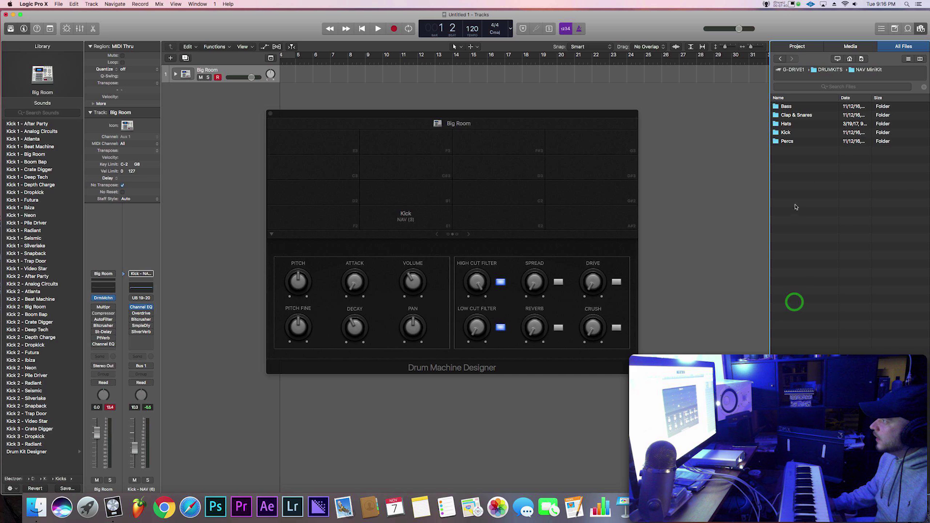
{"action": "double_click", "coordinate": [795, 116]}
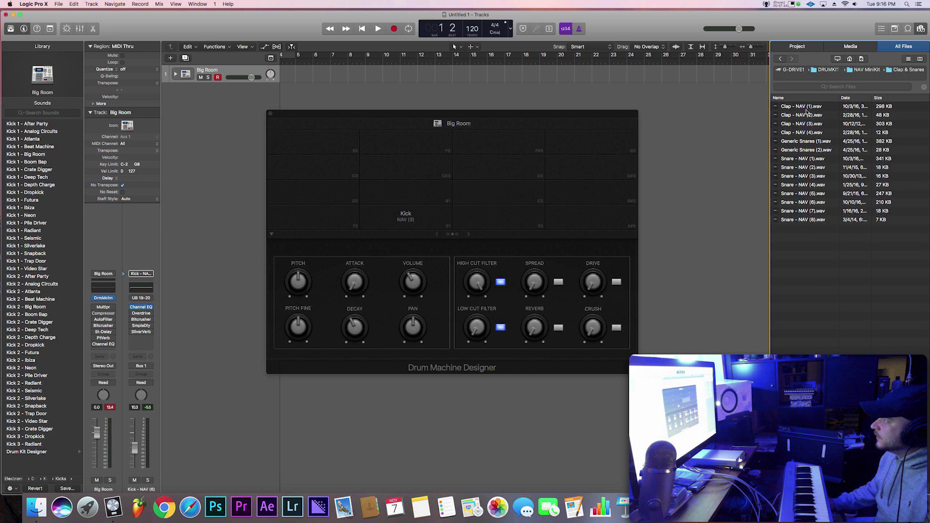
Load Clap - NAV (1) at -6.8 dB and Clap - NAV (2) at -7.7 dB onto empty pads
{"action": "left_click_drag", "start_coordinate": [806, 111], "coordinate": [513, 193]}
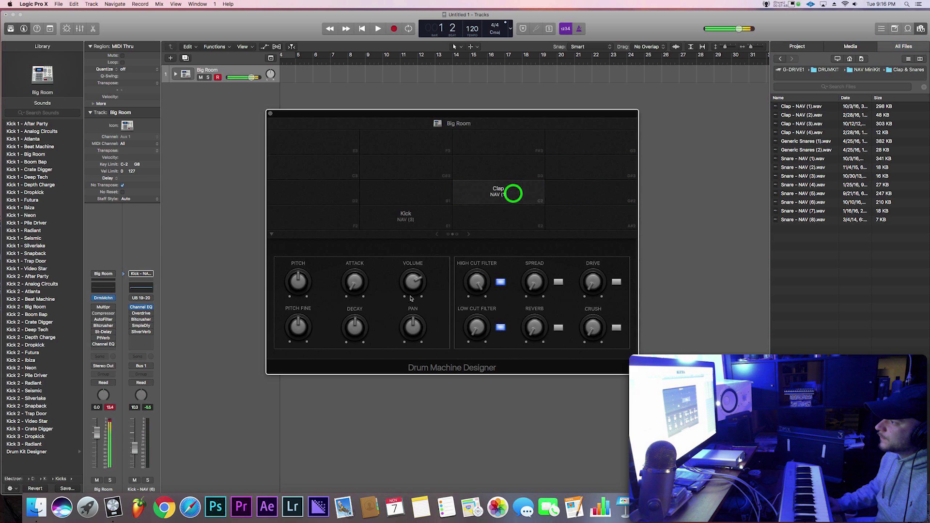
{"action": "left_click", "coordinate": [412, 302]}
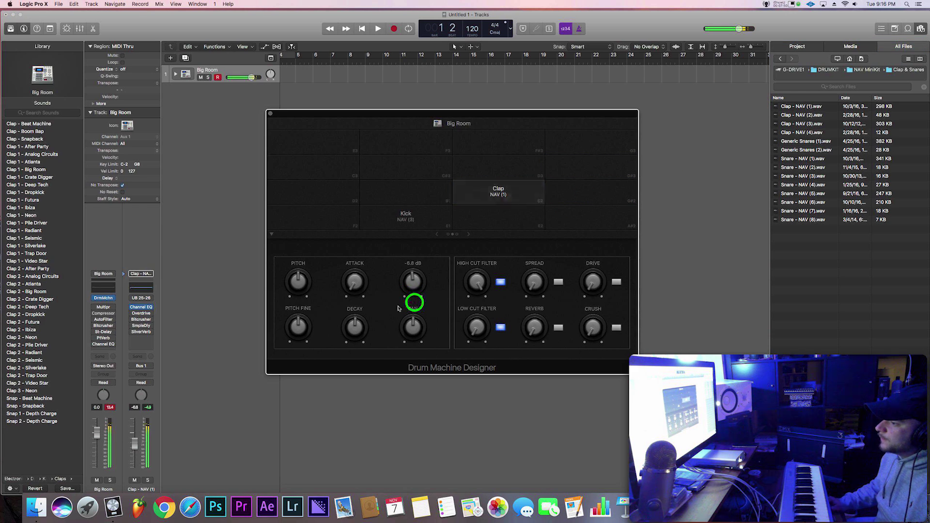
{"action": "left_click", "coordinate": [110, 407]}
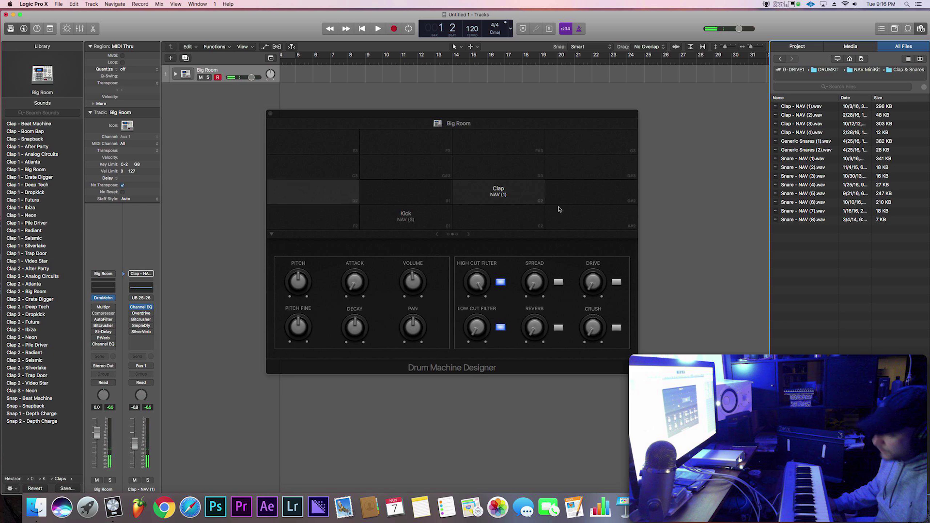
{"action": "left_click", "coordinate": [308, 202]}
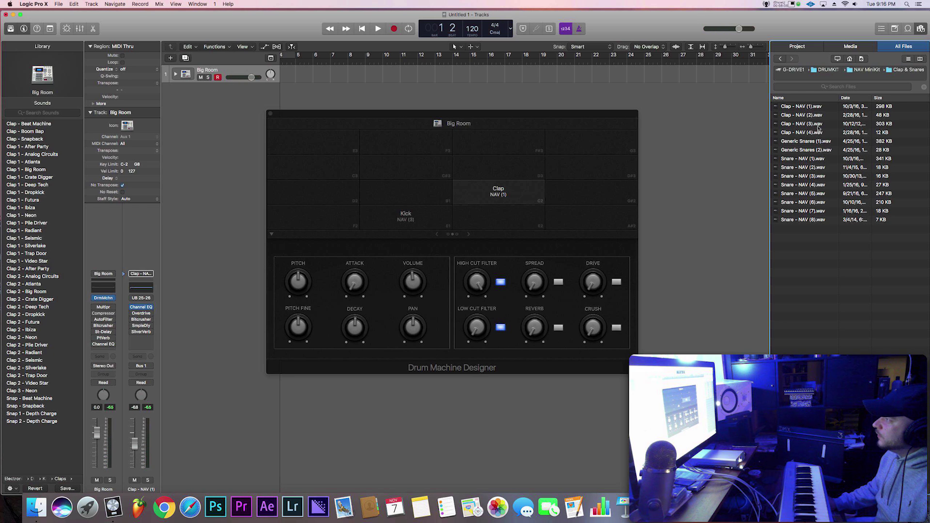
{"action": "left_click_drag", "start_coordinate": [800, 115], "coordinate": [339, 193]}
{"action": "left_click_drag", "start_coordinate": [410, 282], "coordinate": [412, 306]}
{"action": "left_click", "coordinate": [111, 412]}
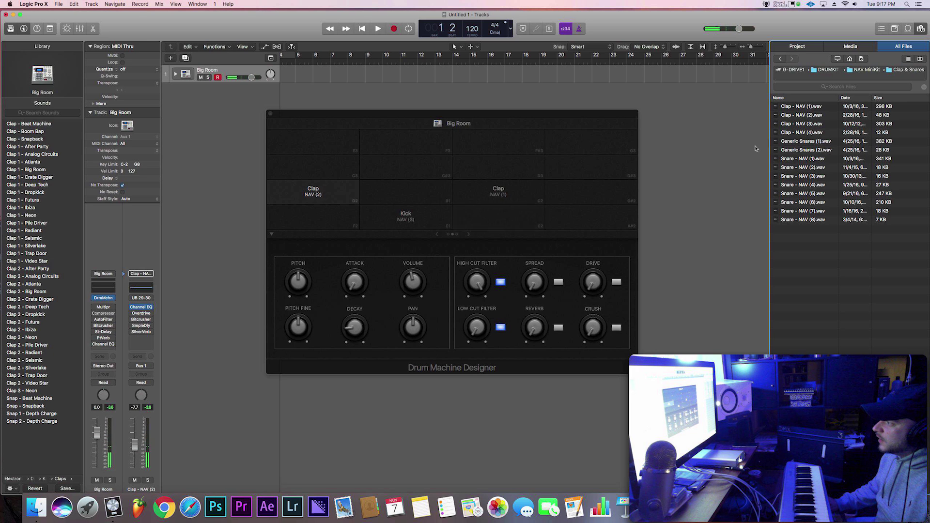
Load Clap - NAV (3) at -7.7 dB and Clap - NAV (4) at -8.8 dB onto empty pads
{"action": "left_click_drag", "start_coordinate": [790, 128], "coordinate": [499, 222]}
{"action": "left_click", "coordinate": [530, 228]}
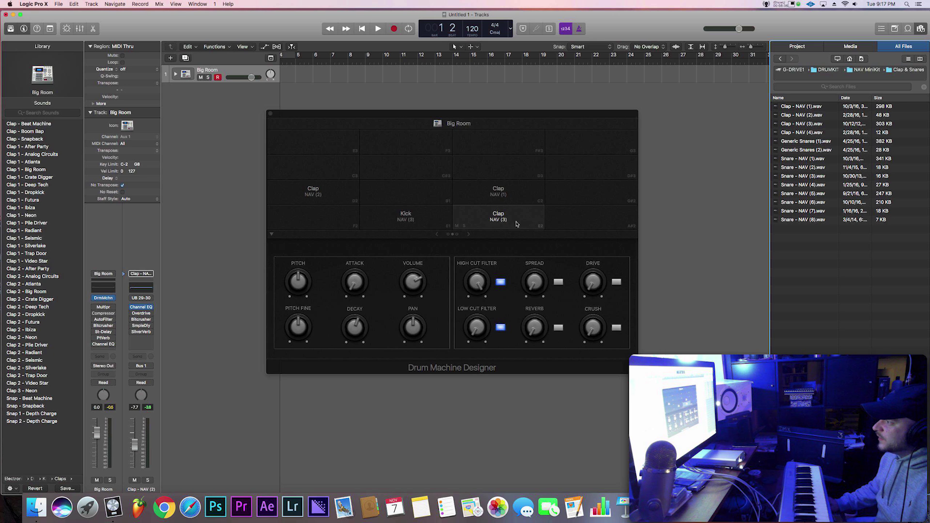
{"action": "left_click", "coordinate": [530, 224]}
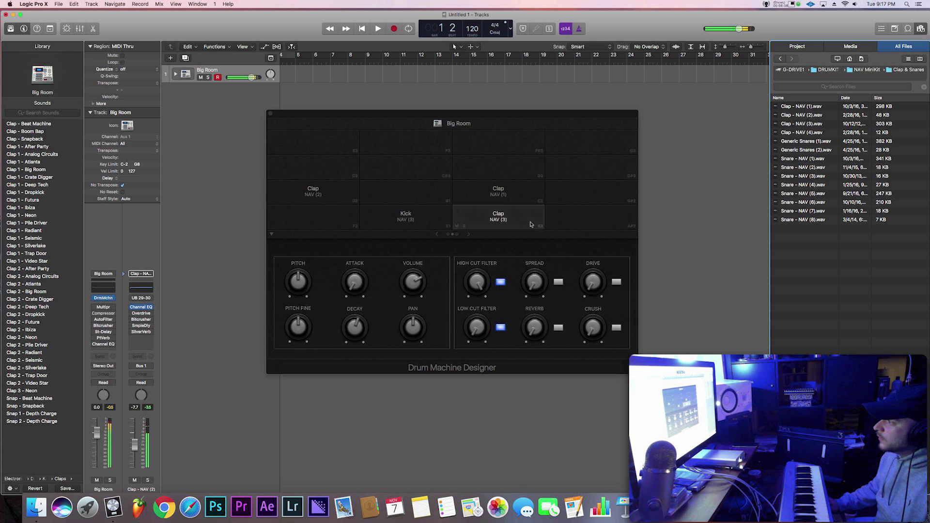
{"action": "left_click", "coordinate": [530, 221]}
{"action": "left_click_drag", "start_coordinate": [413, 297], "coordinate": [422, 301]}
{"action": "left_click", "coordinate": [110, 407]}
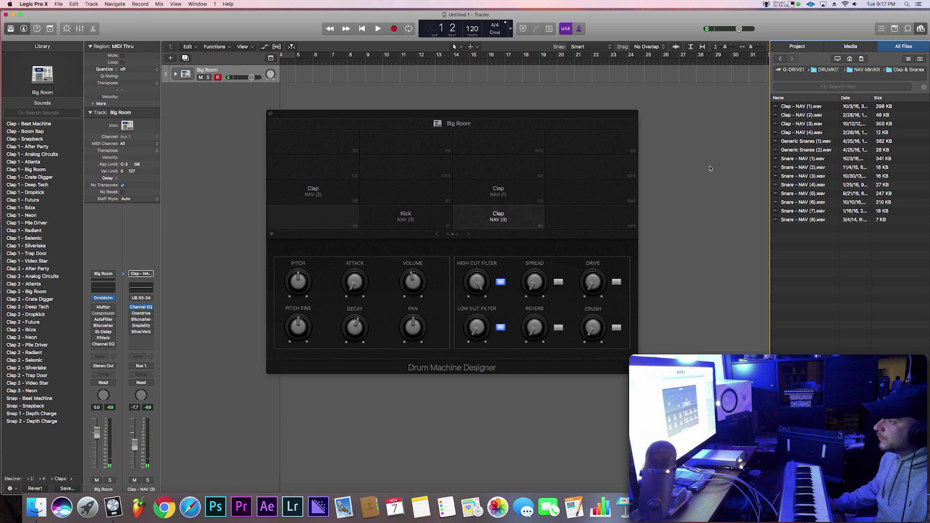
{"action": "left_click_drag", "start_coordinate": [816, 136], "coordinate": [336, 223]}
{"action": "left_click", "coordinate": [324, 212]}
{"action": "left_click_drag", "start_coordinate": [412, 282], "coordinate": [414, 301]}
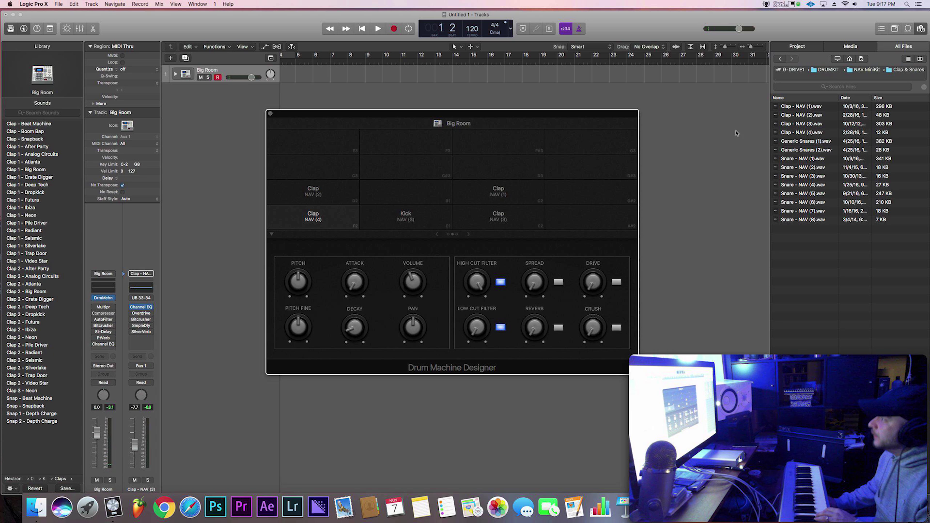
Load Snare - NAV (1) at -8.1 dB and Snare - NAV (2) at -8.5 dB onto empty pads
{"action": "left_click_drag", "start_coordinate": [807, 163], "coordinate": [333, 173]}
{"action": "left_click_drag", "start_coordinate": [411, 287], "coordinate": [410, 309]}
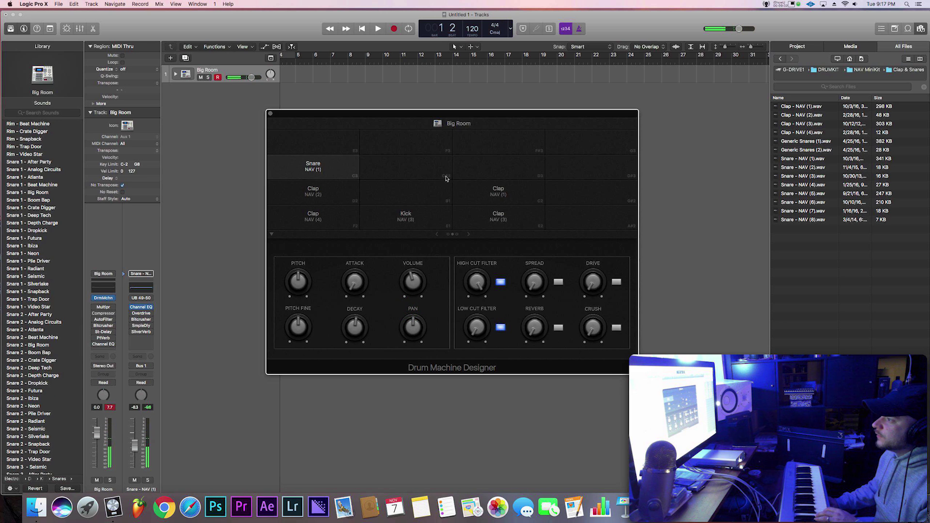
{"action": "left_click_drag", "start_coordinate": [805, 167], "coordinate": [491, 170]}
{"action": "left_click", "coordinate": [516, 168]}
{"action": "left_click", "coordinate": [415, 311]}
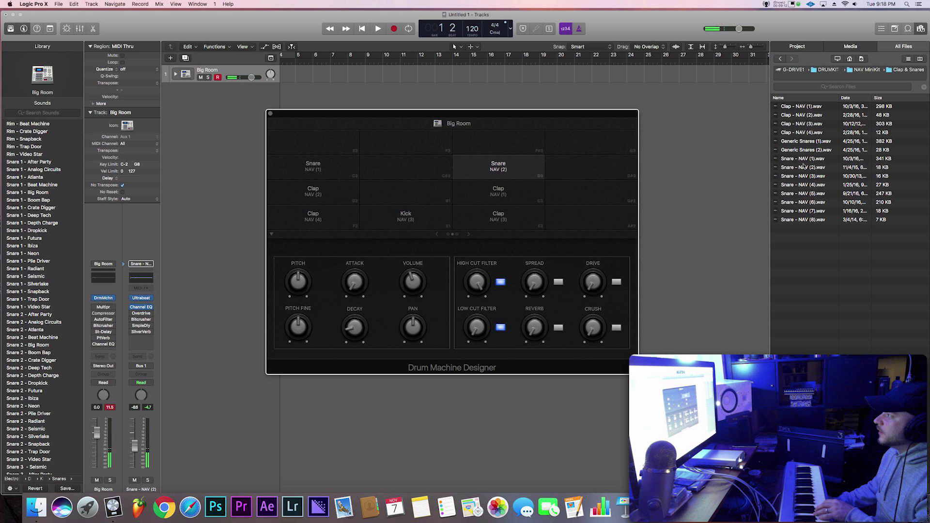
Load Snare - NAV (3) at -11.4 dB and Snare - NAV (4) at -4.5 dB onto top-row pads
{"action": "left_click_drag", "start_coordinate": [808, 177], "coordinate": [341, 138]}
{"action": "left_click", "coordinate": [326, 141]}
{"action": "mouse_move", "coordinate": [413, 291]}
{"action": "left_mouse_down"}
{"action": "mouse_move", "coordinate": [412, 311]}
{"action": "mouse_move", "coordinate": [412, 284]}
{"action": "left_mouse_up"}
{"action": "left_click", "coordinate": [111, 408]}
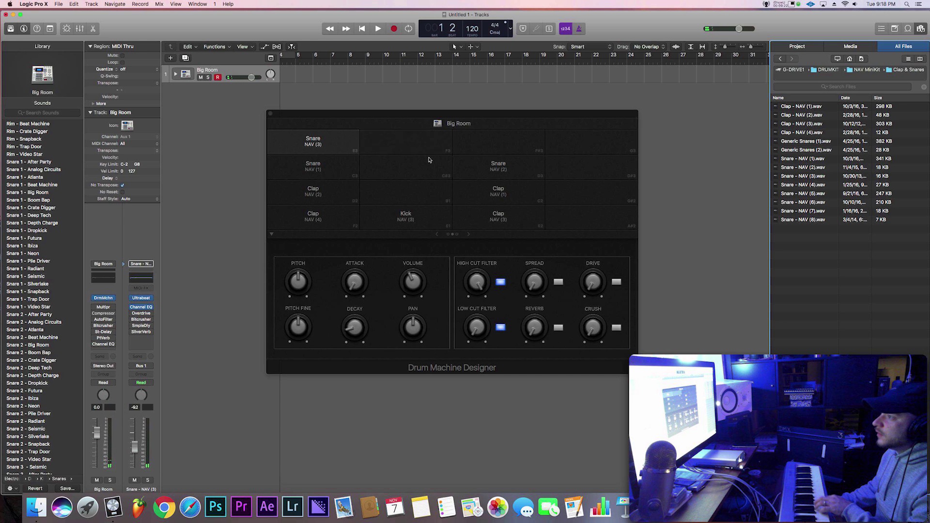
{"action": "left_click_drag", "start_coordinate": [808, 185], "coordinate": [417, 144]}
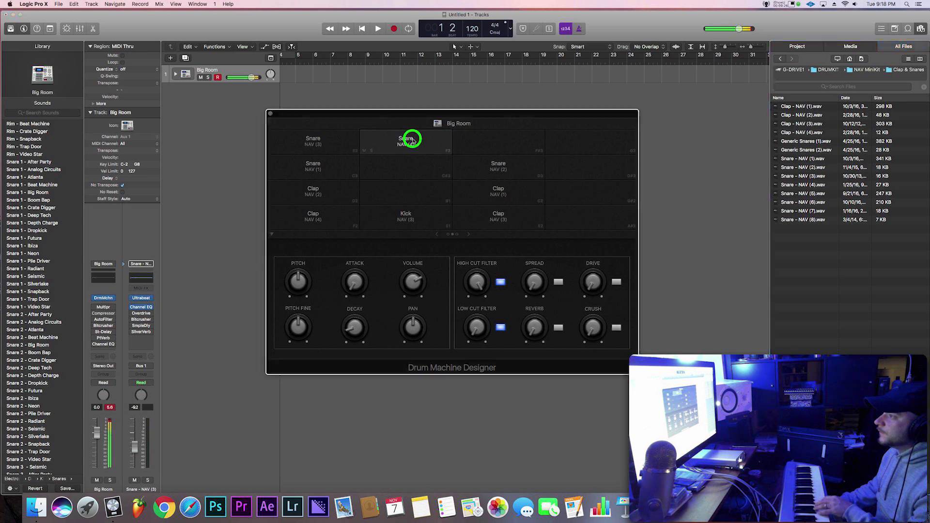
{"action": "left_click_drag", "start_coordinate": [414, 285], "coordinate": [418, 293]}
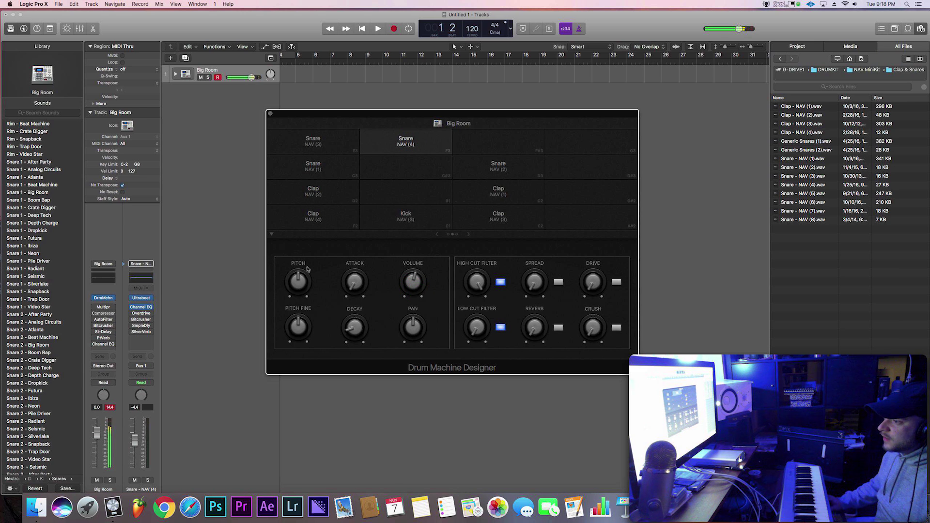
Turn Snare NAV (4) down to -6.1 dB and insert a Channel EQ on its channel
{"action": "left_click", "coordinate": [109, 407]}
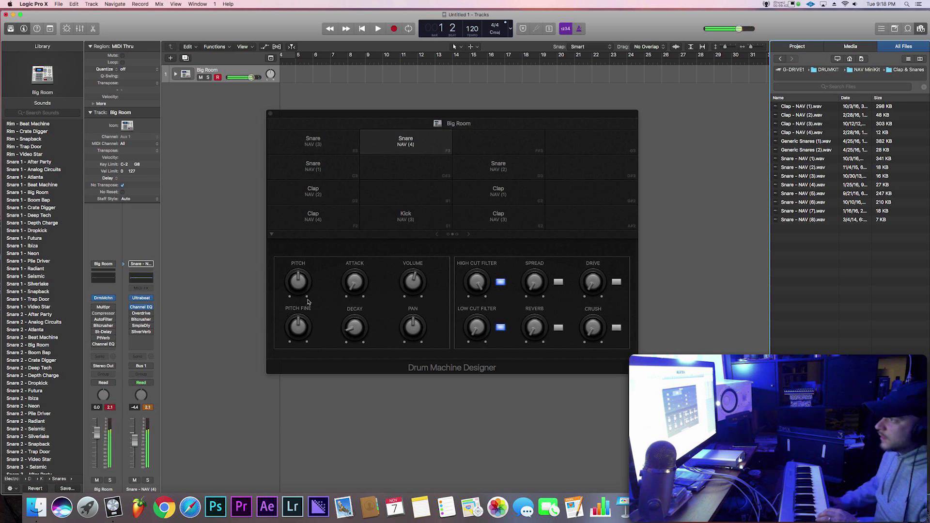
{"action": "left_click_drag", "start_coordinate": [415, 282], "coordinate": [419, 271]}
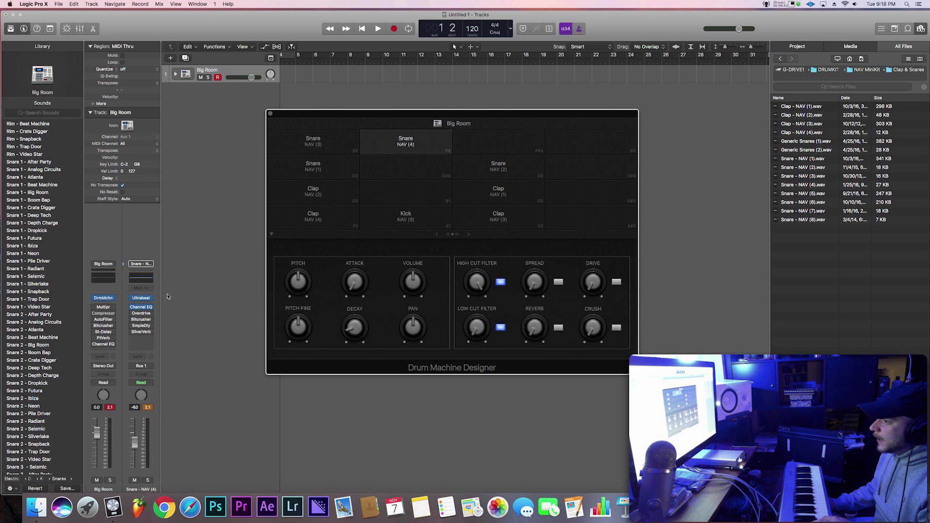
{"action": "left_click", "coordinate": [142, 308]}
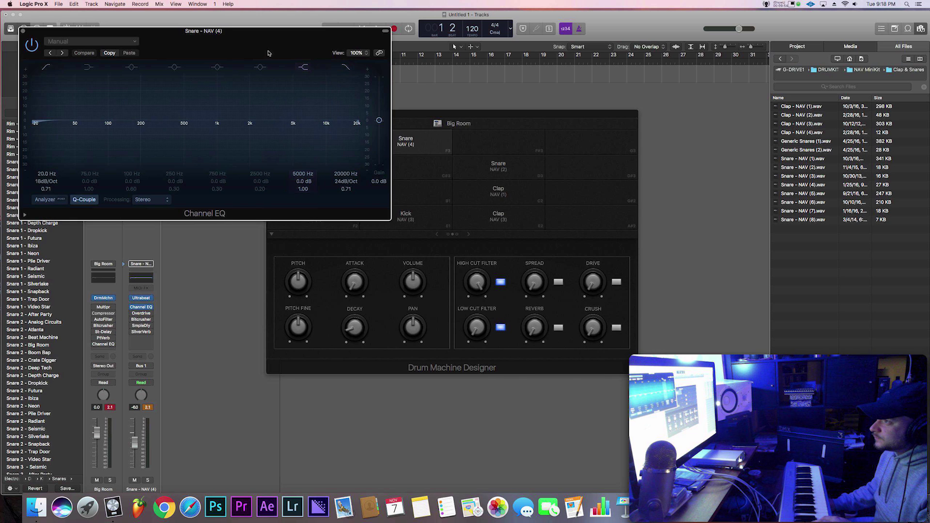
Move the Channel EQ window aside and sweep Snare NAV (4)'s high cut down from 13600 toward 680 Hz
{"action": "left_click_drag", "start_coordinate": [263, 40], "coordinate": [305, 51]}
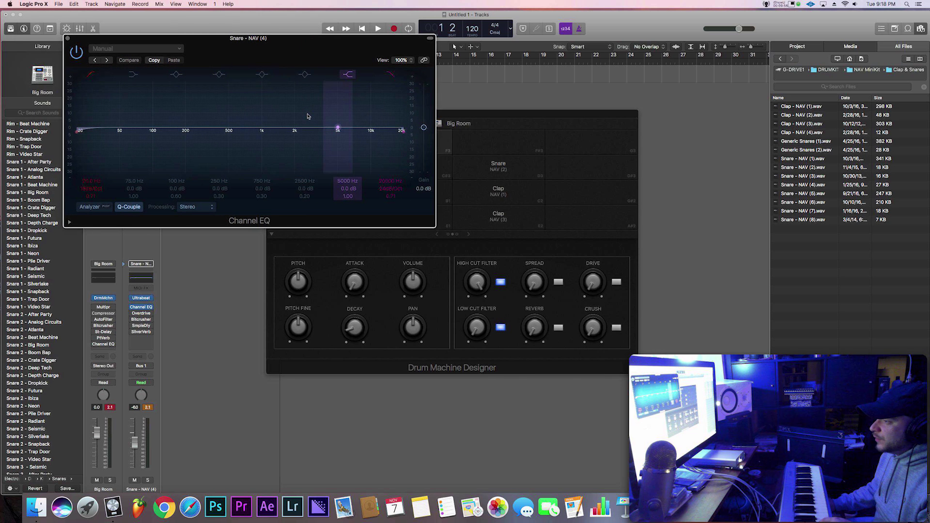
{"action": "left_click_drag", "start_coordinate": [342, 51], "coordinate": [514, 63]}
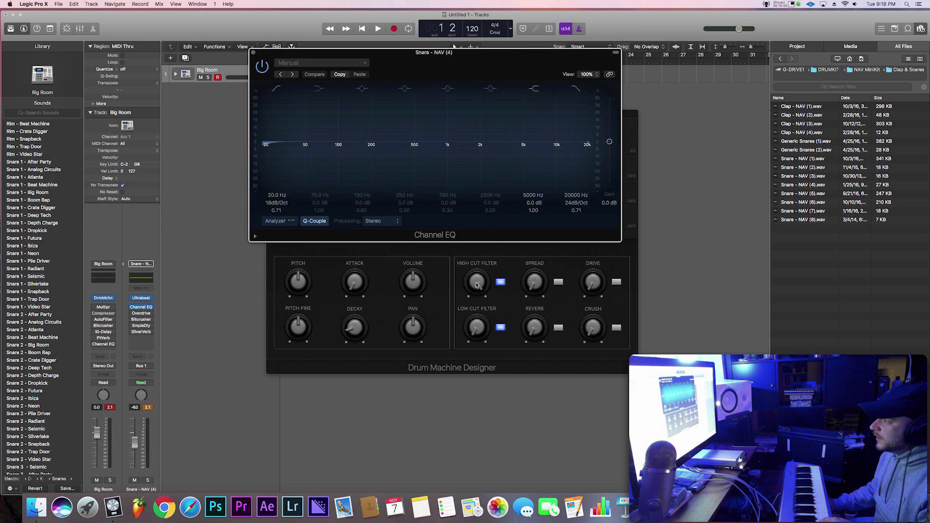
{"action": "left_click_drag", "start_coordinate": [477, 285], "coordinate": [477, 278]}
{"action": "left_click_drag", "start_coordinate": [440, 164], "coordinate": [579, 251]}
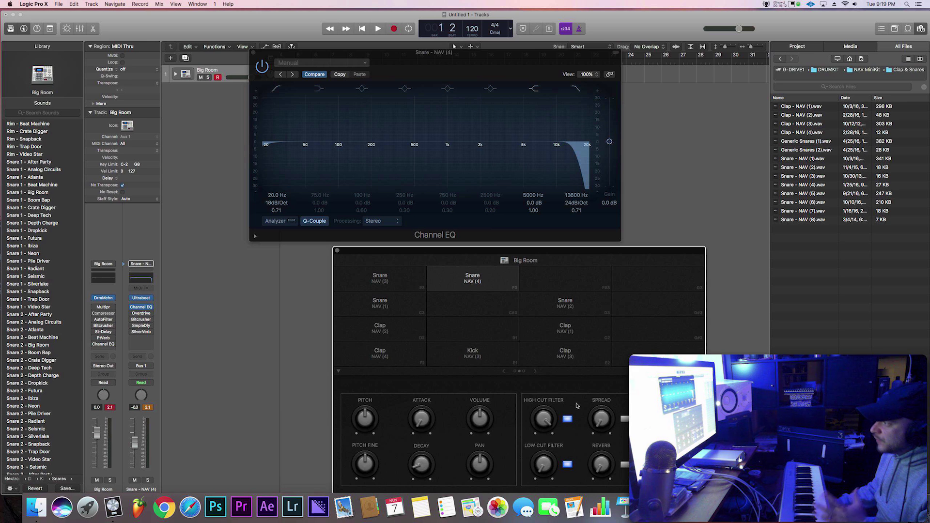
{"action": "left_click_drag", "start_coordinate": [542, 419], "coordinate": [537, 445]}
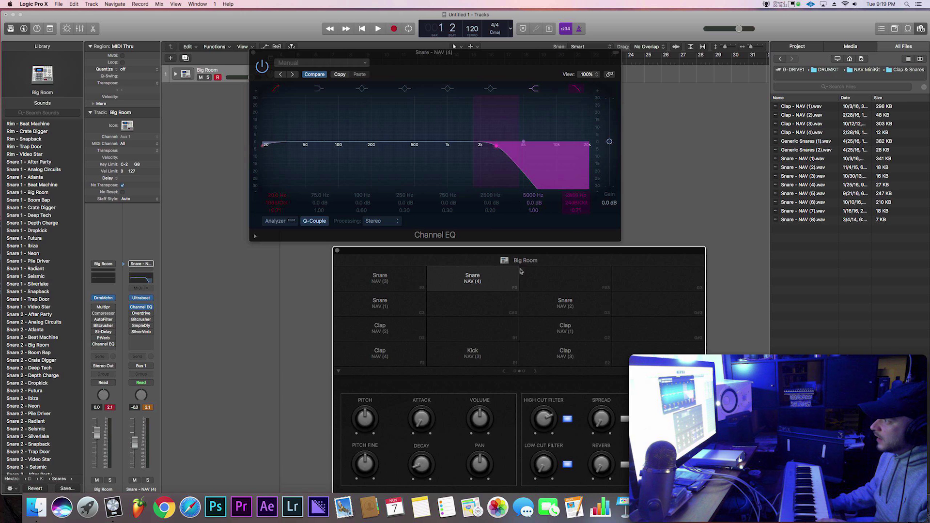
{"action": "mouse_move", "coordinate": [540, 429]}
{"action": "left_mouse_down"}
{"action": "mouse_move", "coordinate": [542, 466]}
{"action": "mouse_move", "coordinate": [541, 430]}
{"action": "left_mouse_up"}
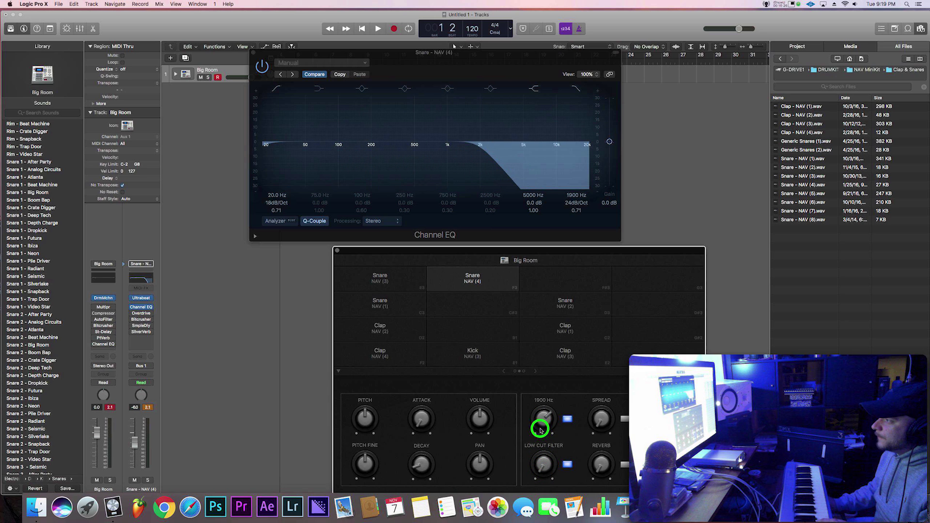
Settle Snare NAV (4)'s high cut at about 1620 Hz, then audition the Snare NAV (3) pad
{"action": "left_click", "coordinate": [488, 285]}
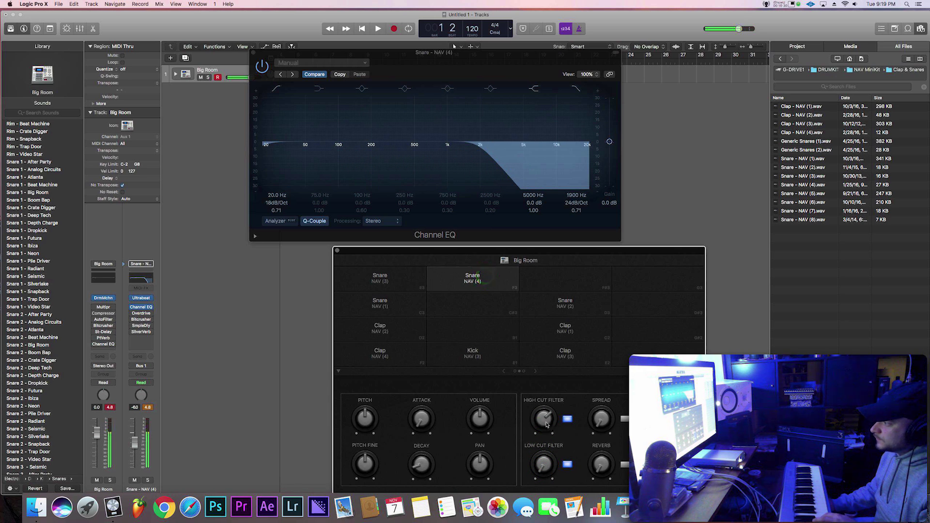
{"action": "left_click_drag", "start_coordinate": [546, 425], "coordinate": [537, 428]}
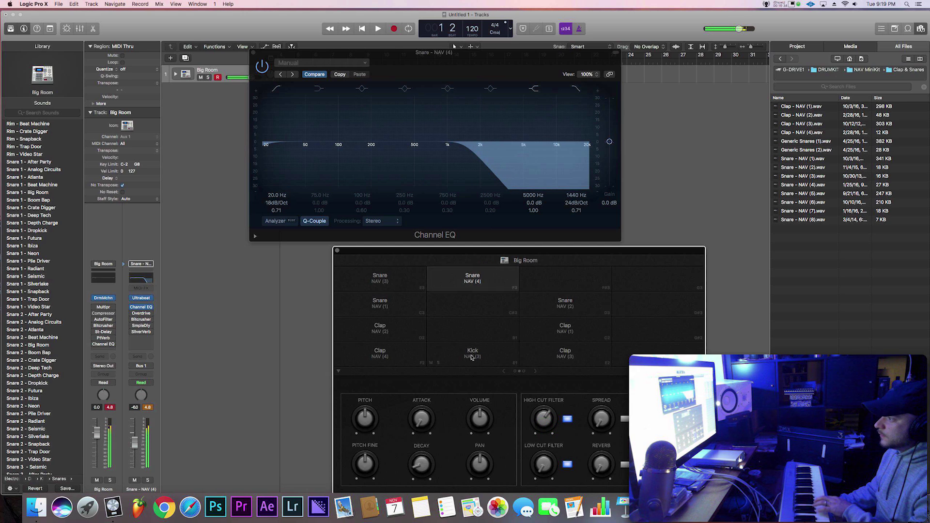
{"action": "left_click_drag", "start_coordinate": [546, 425], "coordinate": [546, 424]}
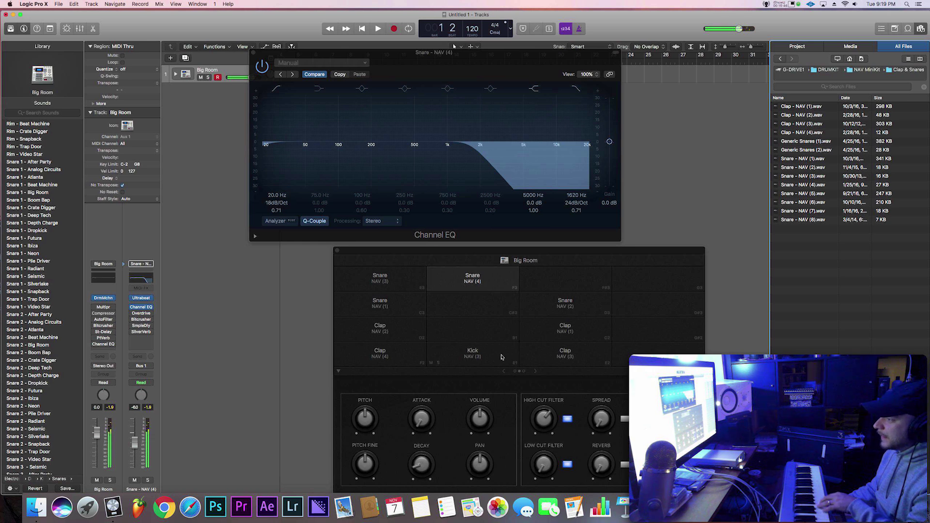
{"action": "left_click", "coordinate": [404, 284]}
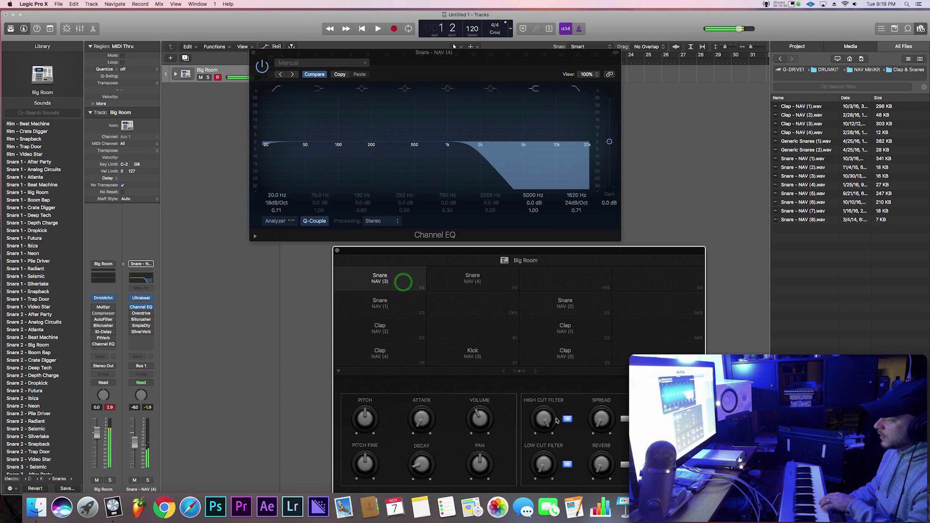
{"action": "left_click", "coordinate": [401, 277]}
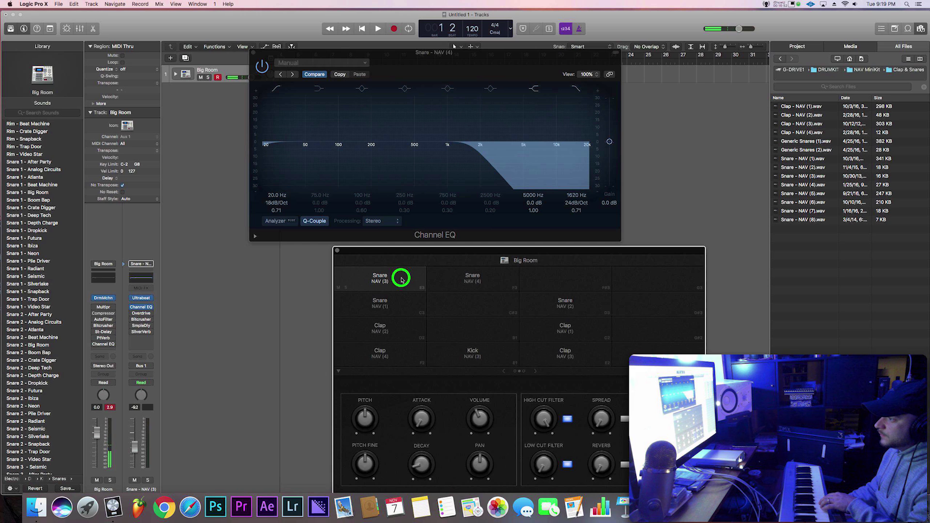
Open a Channel EQ for Snare NAV (3), move it right, and raise its low cut
{"action": "left_click", "coordinate": [142, 308]}
{"action": "left_click_drag", "start_coordinate": [253, 37], "coordinate": [534, 50]}
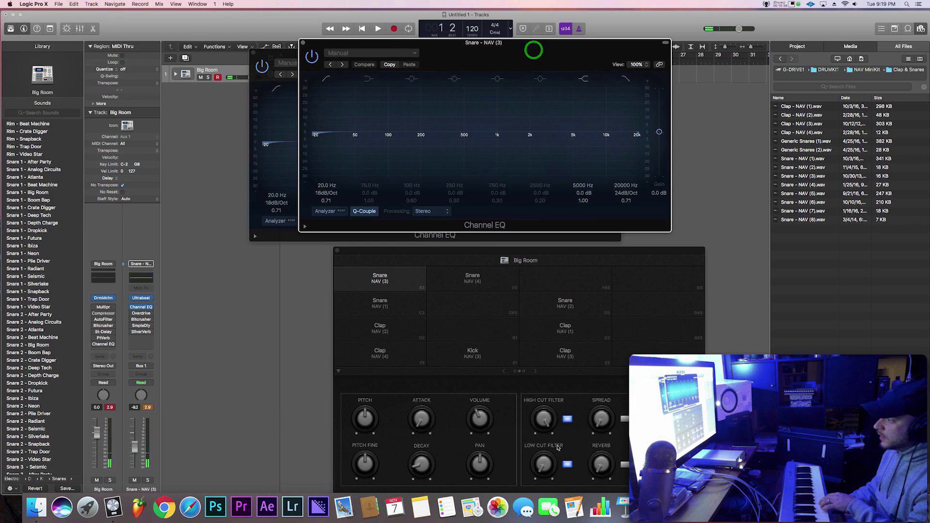
{"action": "mouse_move", "coordinate": [547, 467]}
{"action": "left_mouse_down"}
{"action": "mouse_move", "coordinate": [544, 390]}
{"action": "mouse_move", "coordinate": [544, 457]}
{"action": "left_mouse_up"}
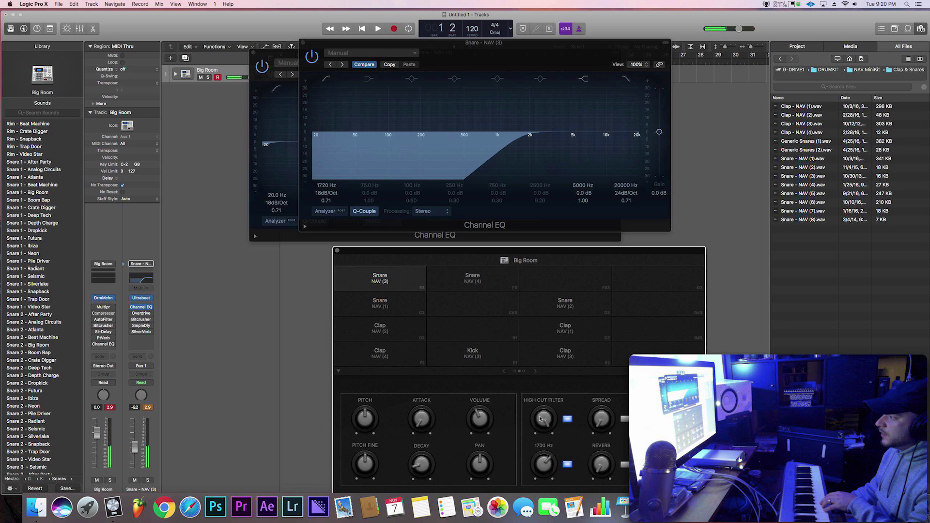
Set Snare NAV (3)'s high cut to about 7500 Hz and low cut to 340 Hz, and widen spread to about 50%
{"action": "left_click_drag", "start_coordinate": [541, 420], "coordinate": [542, 455]}
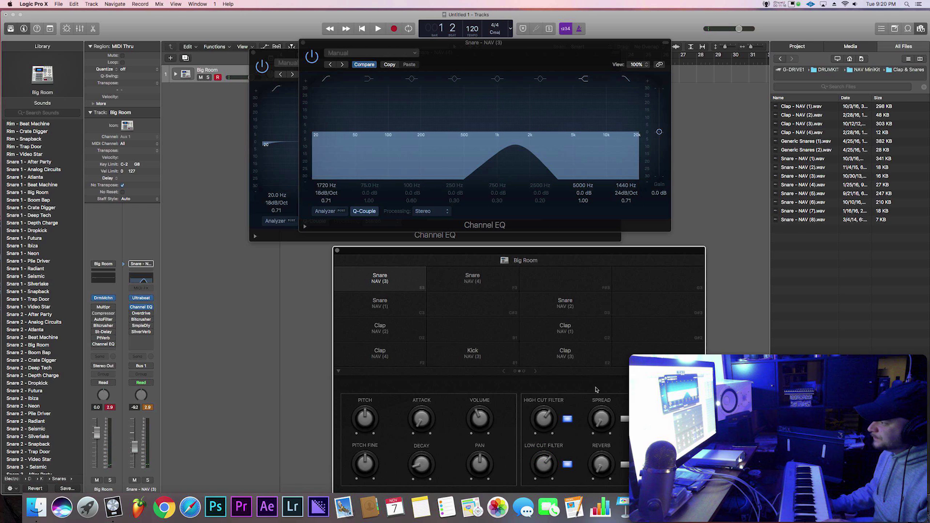
{"action": "left_click_drag", "start_coordinate": [543, 417], "coordinate": [547, 395]}
{"action": "left_click_drag", "start_coordinate": [544, 464], "coordinate": [544, 483]}
{"action": "left_click", "coordinate": [625, 419]}
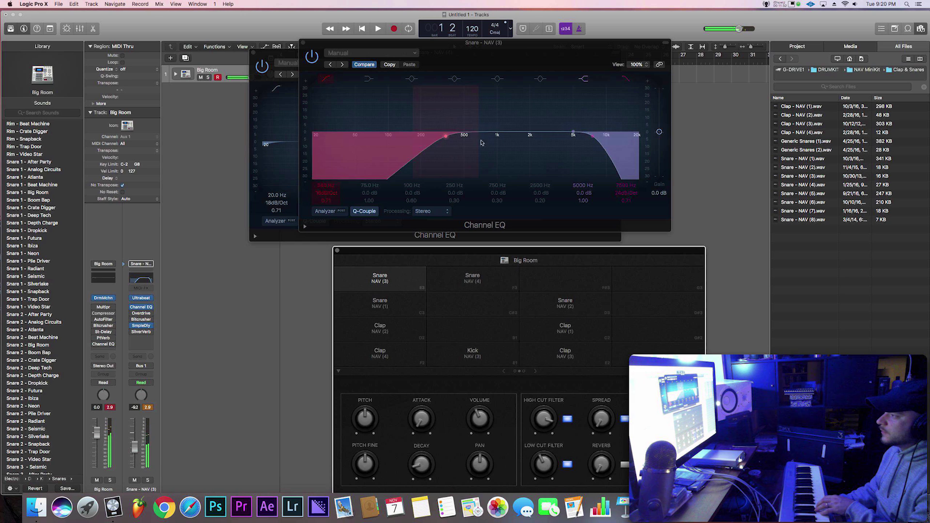
{"action": "left_click_drag", "start_coordinate": [599, 425], "coordinate": [610, 392]}
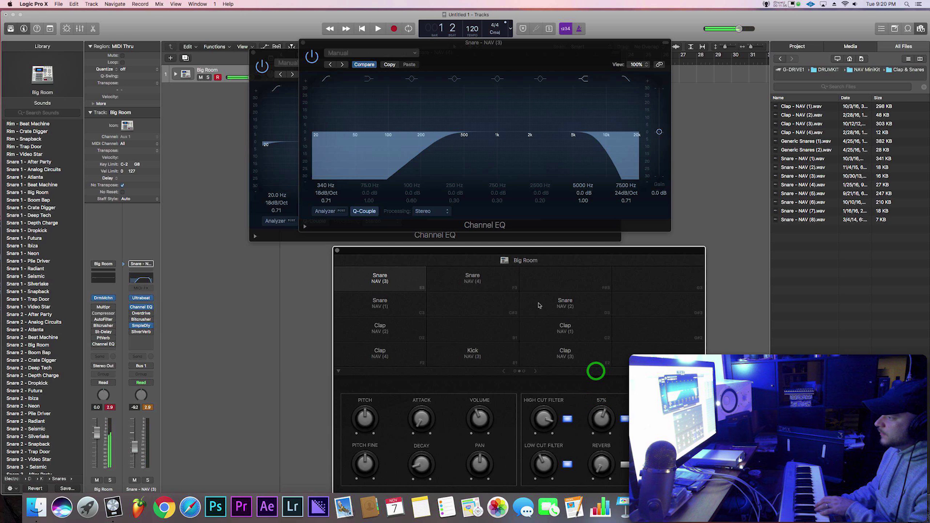
Reopen Snare NAV (3)'s low and high cuts, leaving only a slight high cut near 17800 Hz
{"action": "left_click", "coordinate": [544, 419], "text": "alt"}
{"action": "left_click", "coordinate": [543, 463], "text": "alt"}
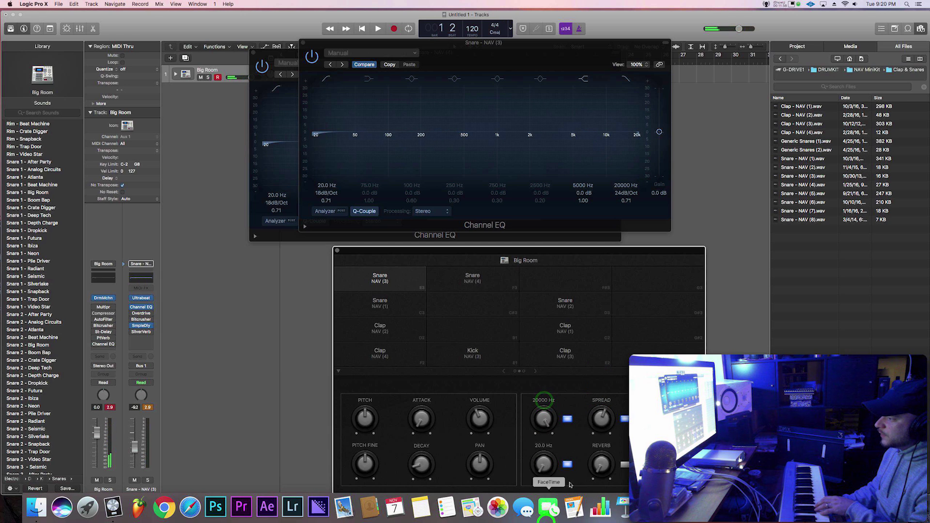
{"action": "left_click_drag", "start_coordinate": [601, 426], "coordinate": [596, 405]}
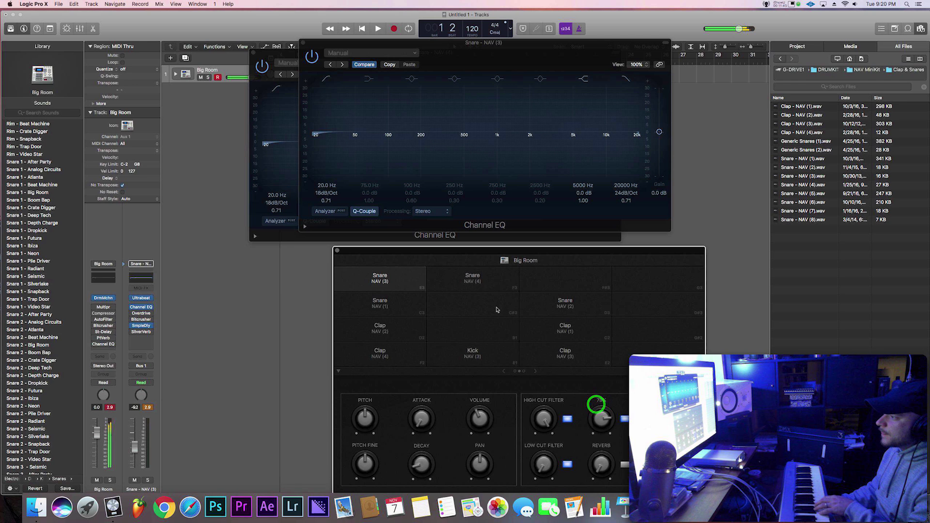
{"action": "left_click", "coordinate": [391, 277]}
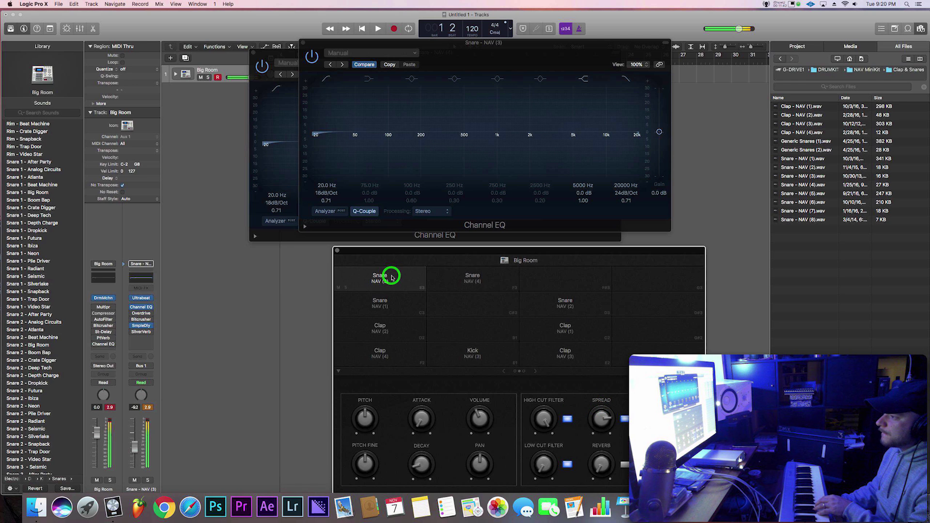
{"action": "mouse_move", "coordinate": [543, 421]}
{"action": "left_mouse_down"}
{"action": "mouse_move", "coordinate": [544, 428]}
{"action": "mouse_move", "coordinate": [546, 399]}
{"action": "mouse_move", "coordinate": [544, 454]}
{"action": "mouse_move", "coordinate": [548, 417]}
{"action": "left_mouse_up"}
Set the snare's stereo spread to about 37% and reverb to about 52%, and adjust its pitch
{"action": "left_click_drag", "start_coordinate": [607, 418], "coordinate": [603, 460]}
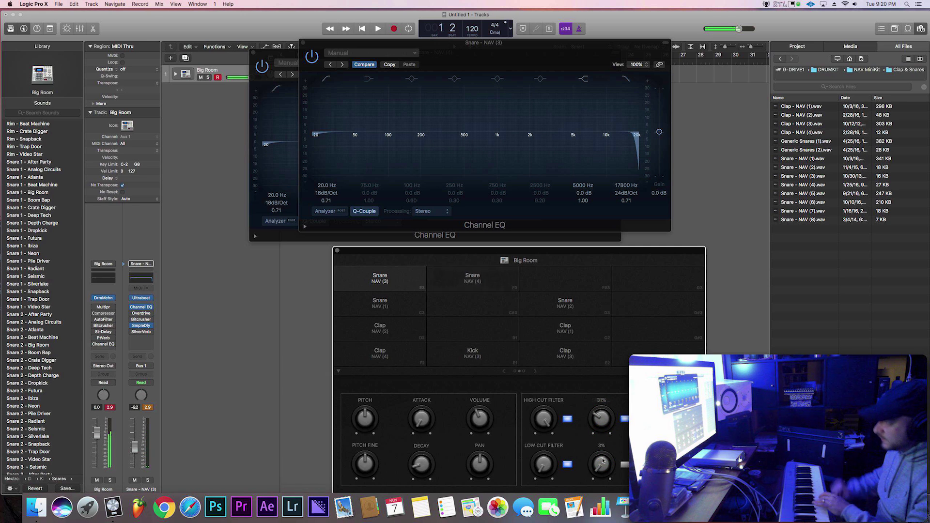
{"action": "left_click_drag", "start_coordinate": [602, 421], "coordinate": [593, 463]}
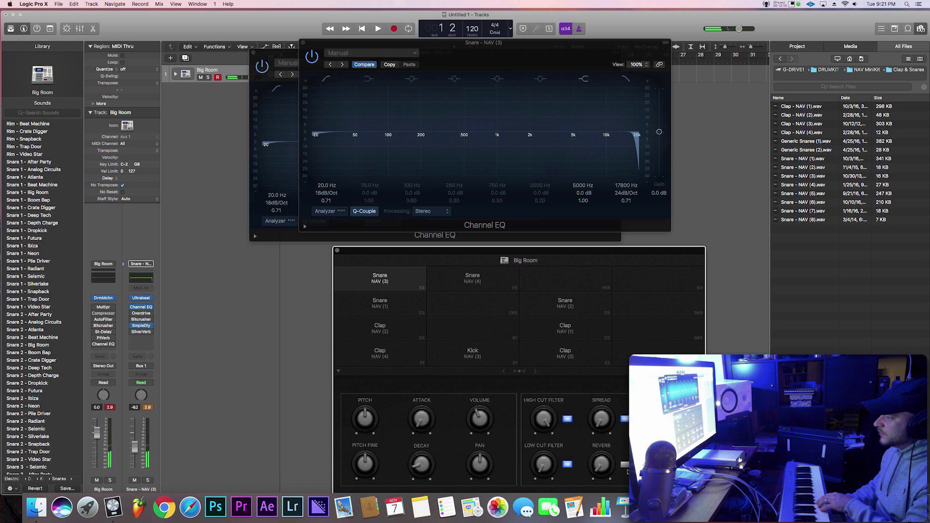
{"action": "left_click_drag", "start_coordinate": [599, 464], "coordinate": [595, 434]}
{"action": "mouse_move", "coordinate": [364, 415]}
{"action": "left_mouse_down"}
{"action": "mouse_move", "coordinate": [361, 442]}
{"action": "mouse_move", "coordinate": [367, 416]}
{"action": "left_mouse_up"}
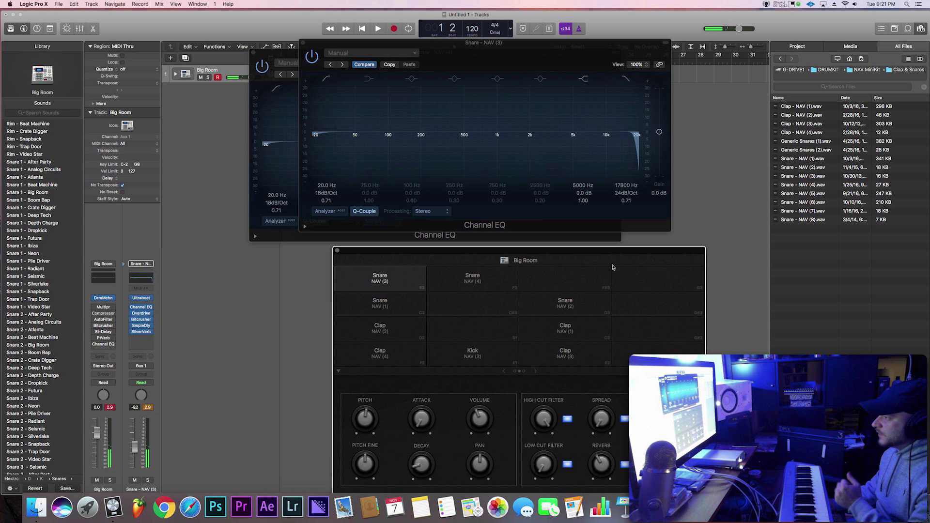
Raise the Drum Machine Designer window, check the snare's reverb plug-in choices, and select the whole Big Room kit
{"action": "left_click_drag", "start_coordinate": [611, 256], "coordinate": [608, 203]}
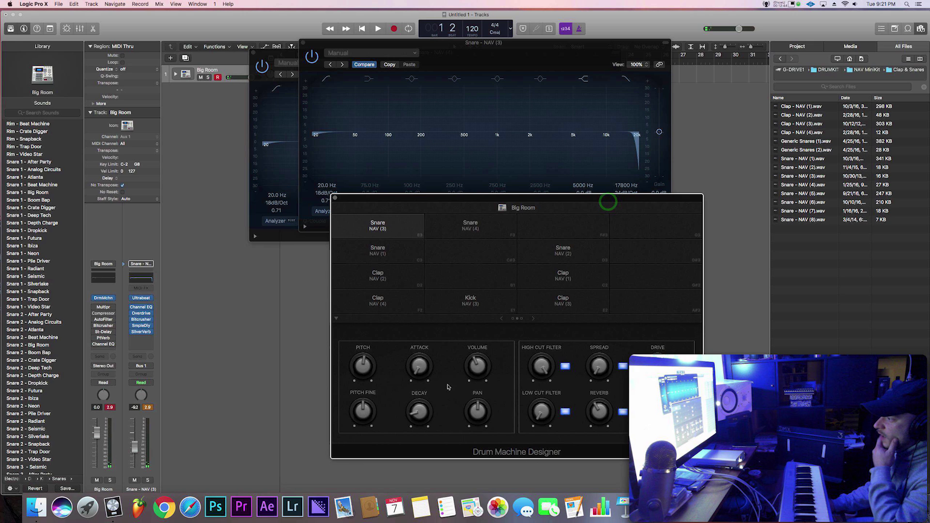
{"action": "left_click_drag", "start_coordinate": [112, 346], "coordinate": [104, 344]}
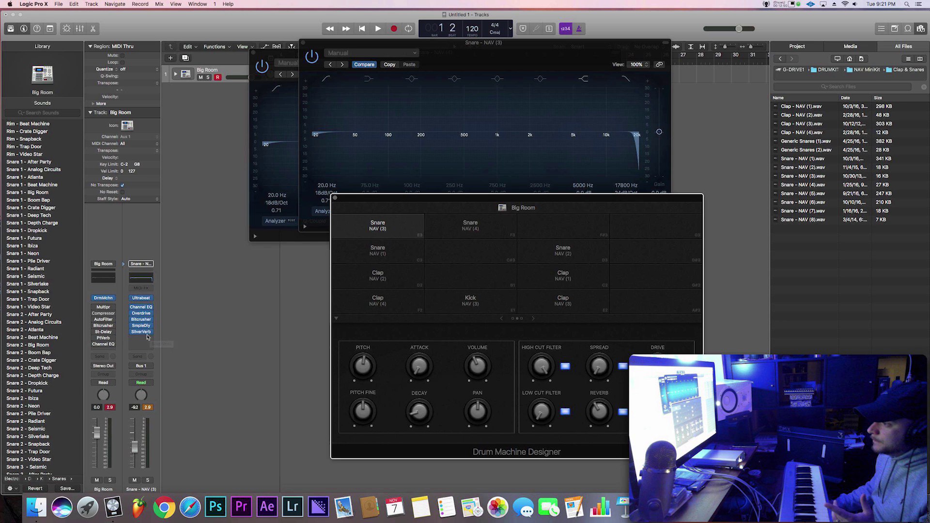
{"action": "left_click", "coordinate": [150, 336]}
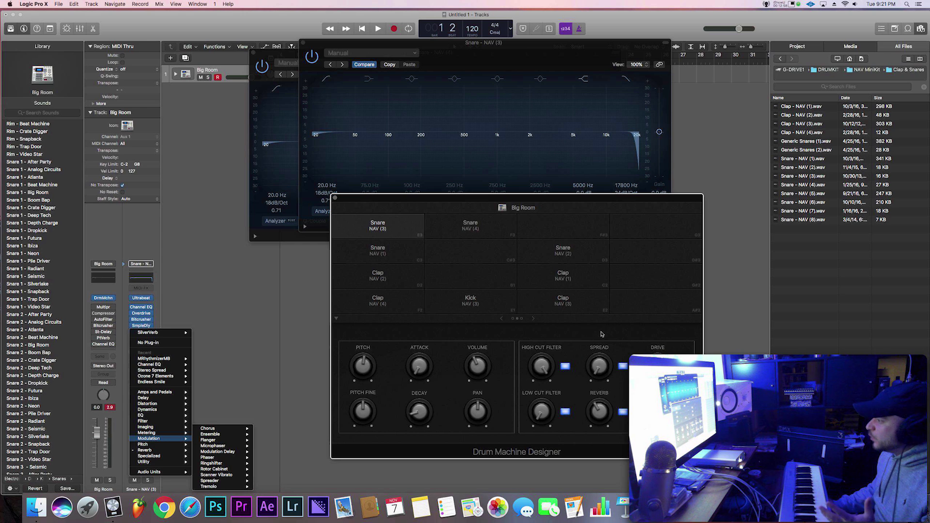
{"action": "left_click", "coordinate": [601, 333]}
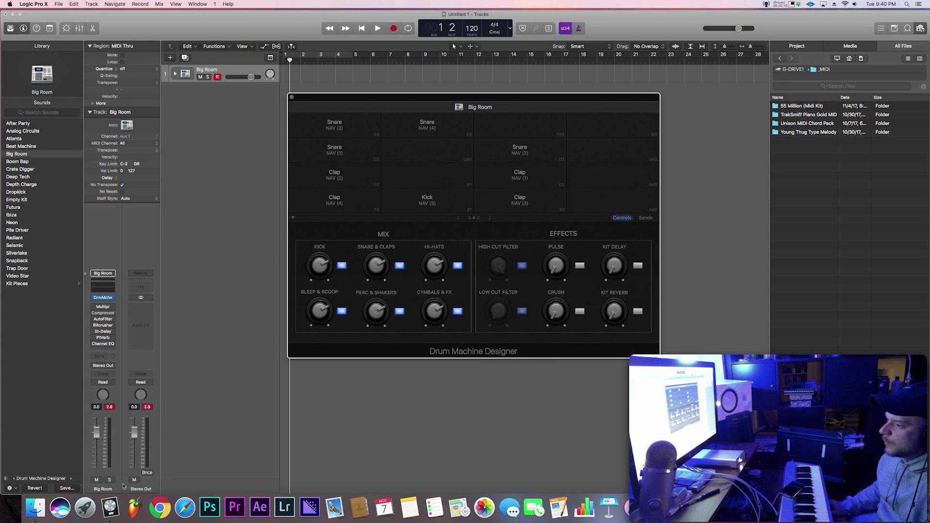
Save the Big Room kit from the Library as the user patch 'nav mini kit'
{"action": "left_click", "coordinate": [231, 70]}
{"action": "left_click", "coordinate": [362, 98]}
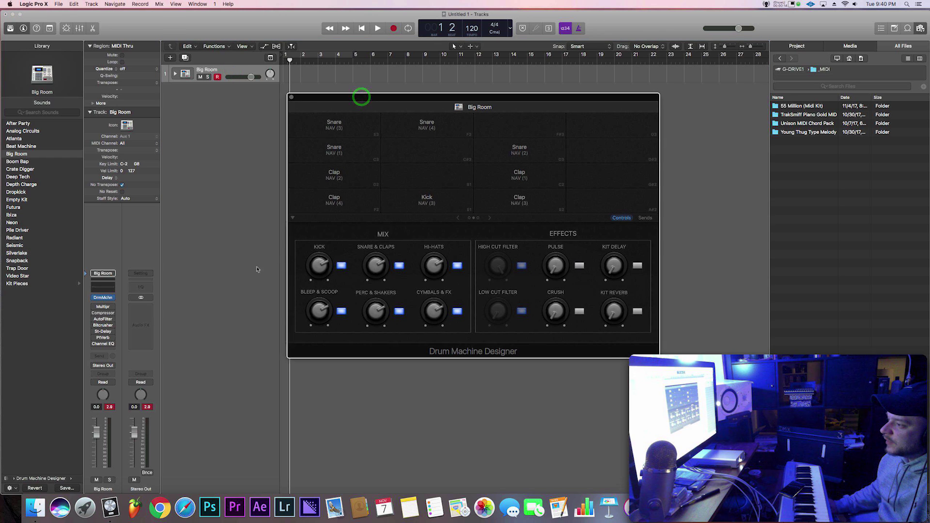
{"action": "left_click", "coordinate": [67, 488]}
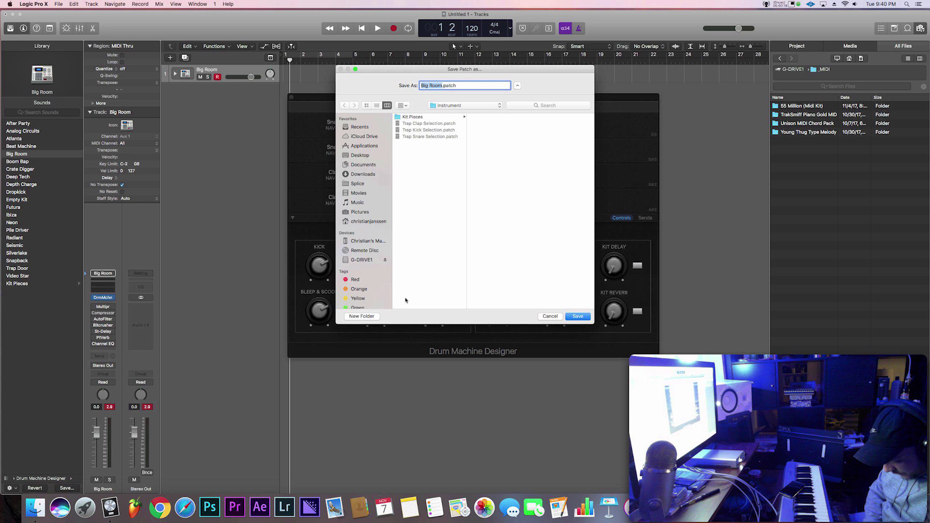
{"action": "type", "text": "nav mini"}
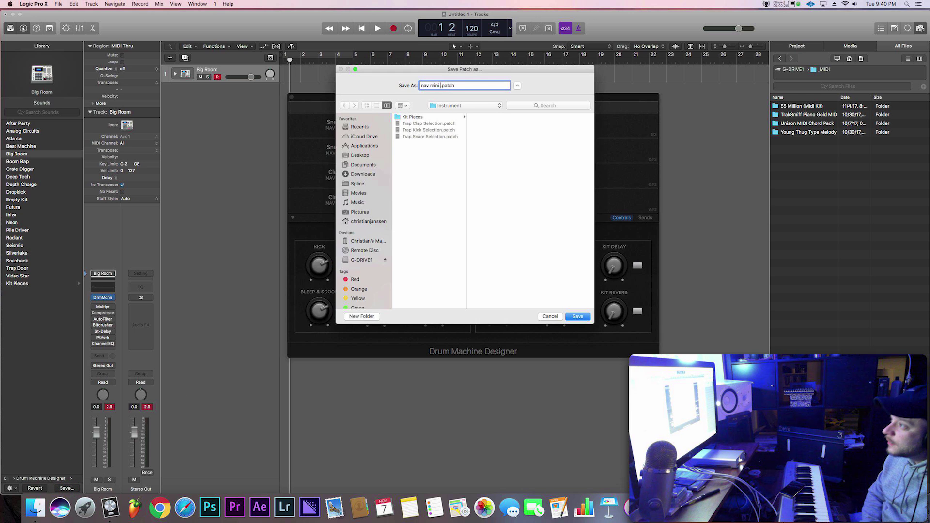
{"action": "left_click", "coordinate": [574, 317]}
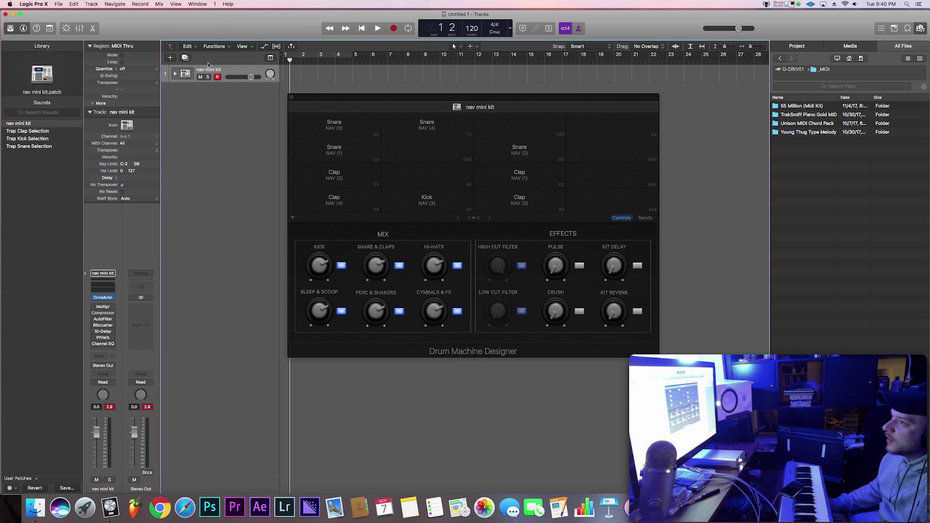
Create a new Software Instrument track, load the 'nav mini kit' user patch, and show its drum pads
{"action": "left_click", "coordinate": [170, 58]}
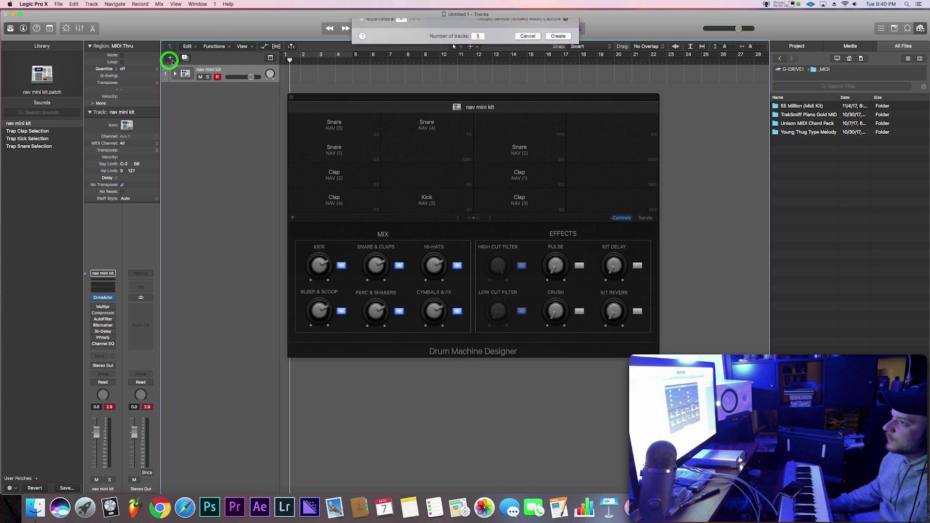
{"action": "left_click", "coordinate": [292, 97]}
{"action": "left_click", "coordinate": [563, 130]}
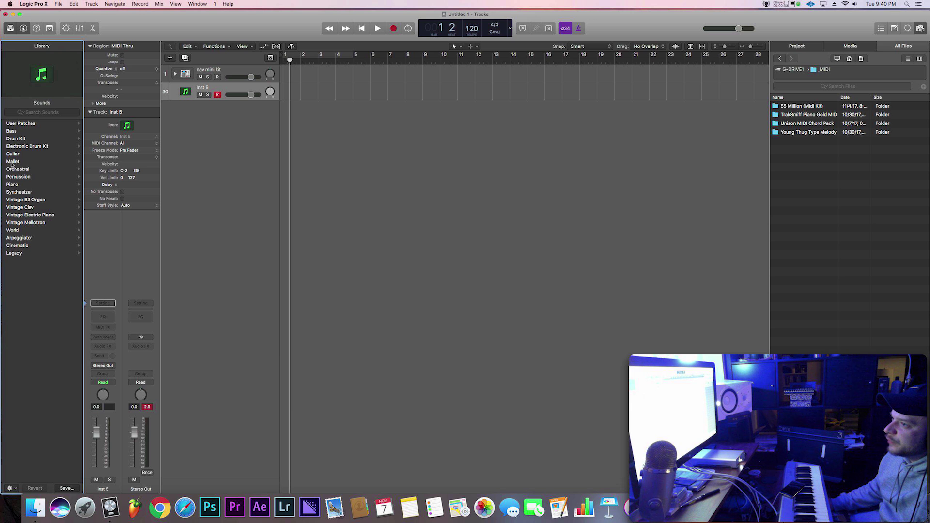
{"action": "left_click", "coordinate": [15, 123]}
{"action": "left_click", "coordinate": [19, 123]}
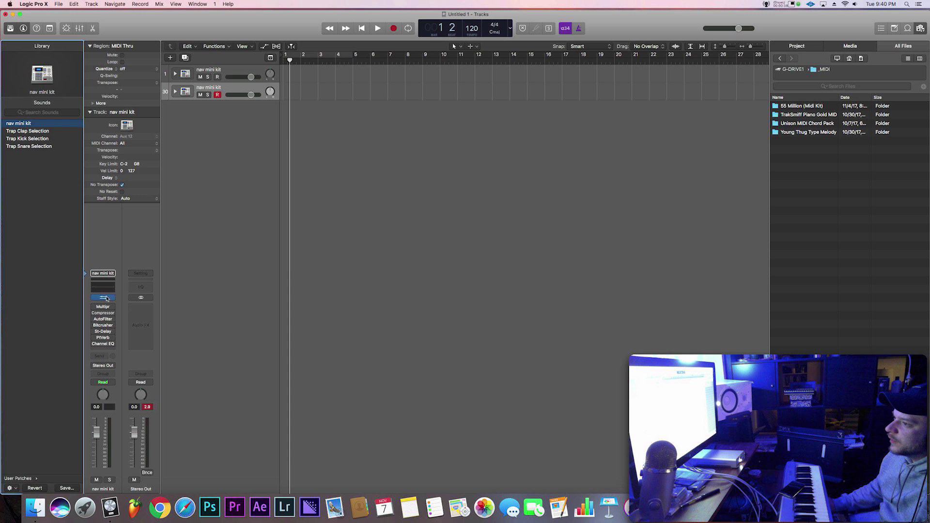
{"action": "left_click", "coordinate": [103, 297]}
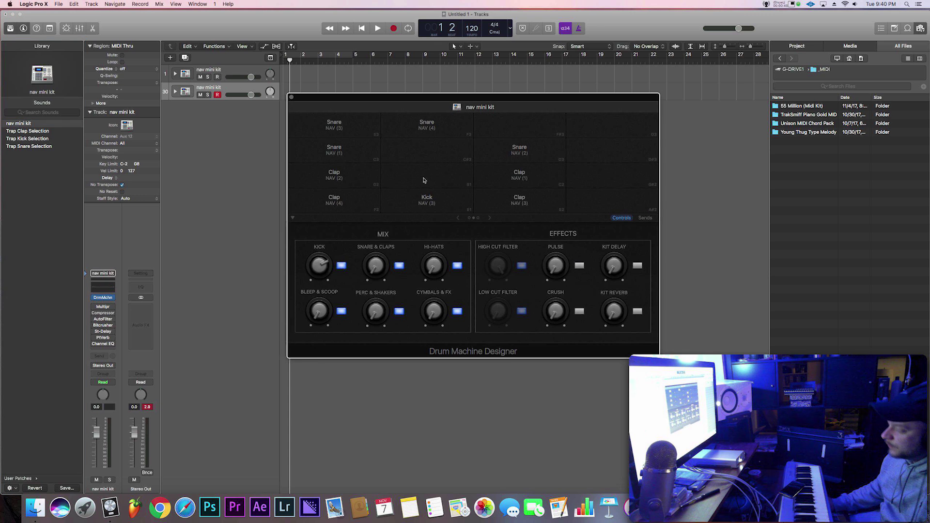